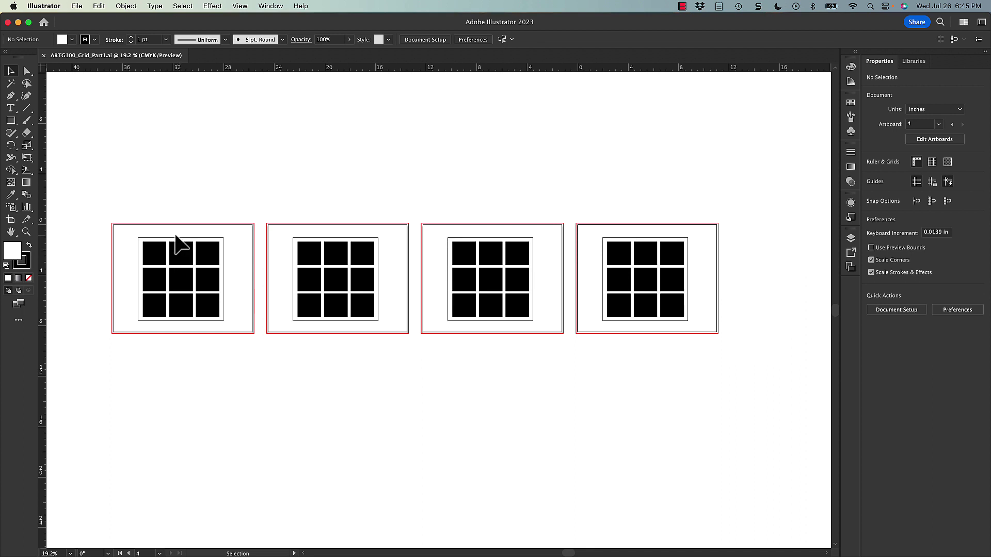
Examine the nine-square grid on the first artboard and its small component squares
{"action": "left_click_drag", "start_coordinate": [182, 238], "coordinate": [244, 232]}
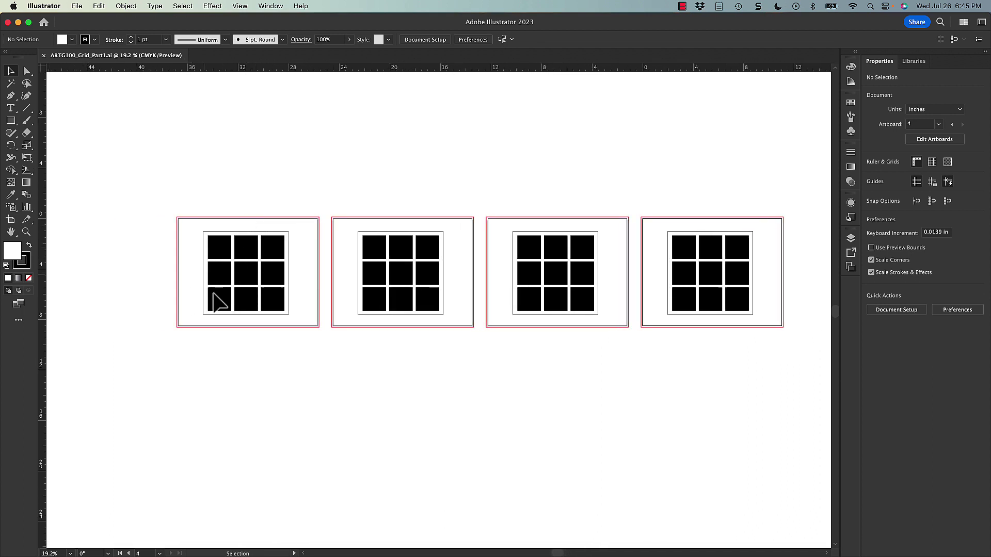
{"action": "key", "text": "super+equal"}
{"action": "key", "text": "super+equal"}
{"action": "key", "text": "super+equal"}
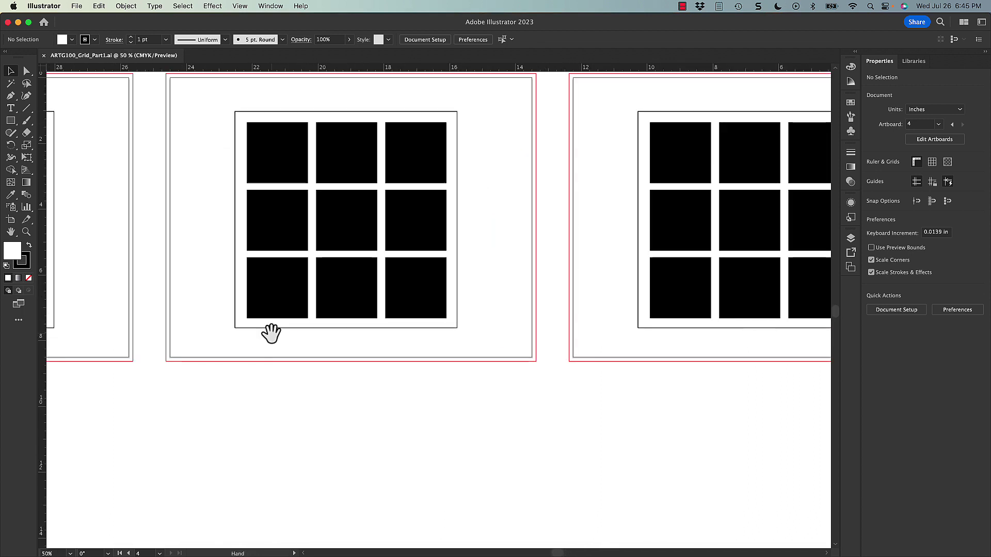
{"action": "left_click_drag", "start_coordinate": [545, 234], "coordinate": [467, 305]}
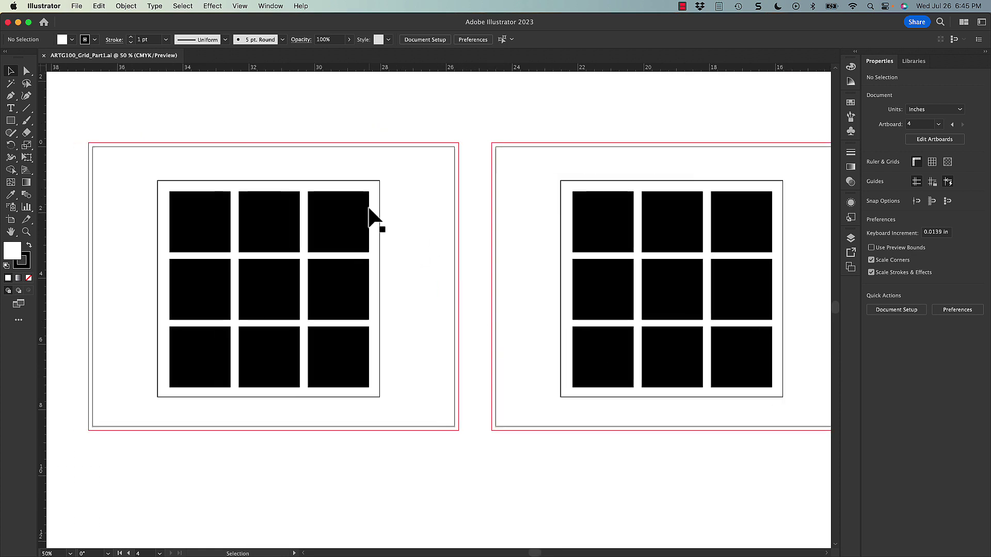
{"action": "left_click", "coordinate": [345, 209]}
{"action": "left_click_drag", "start_coordinate": [345, 209], "coordinate": [361, 238]}
{"action": "left_click", "coordinate": [403, 252]}
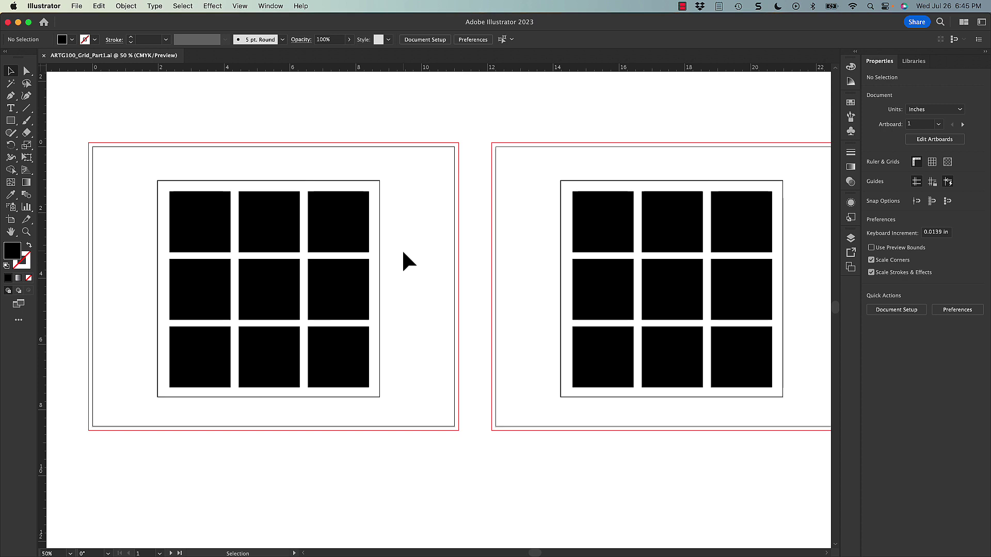
Save the Illustrator document to the Desktop under a new name, prefixing ARTG100_Grid_Part1 with the author's first initial, last name and an underscore
{"action": "left_click", "coordinate": [81, 9]}
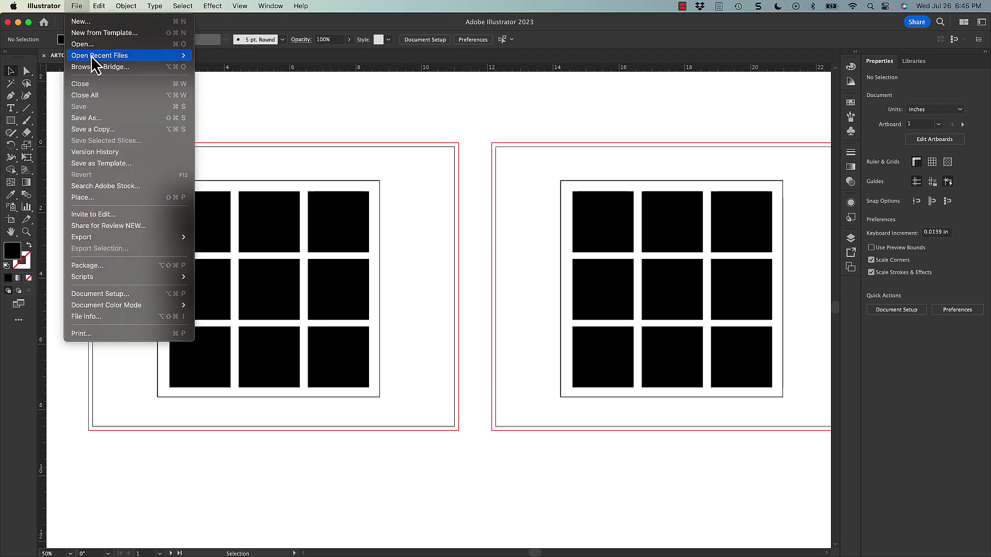
{"action": "left_click", "coordinate": [102, 120]}
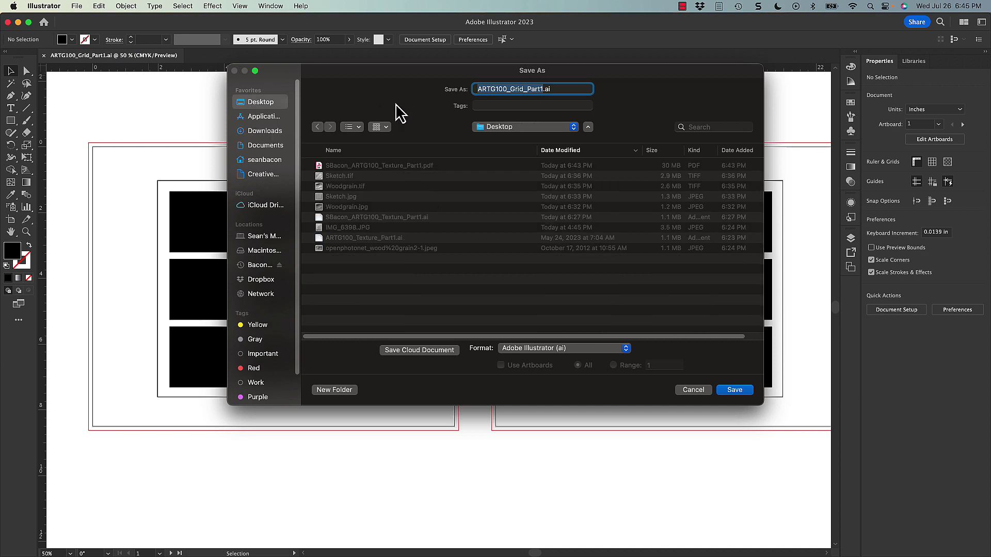
{"action": "key", "text": "Left"}
{"action": "type", "text": "SBacon"}
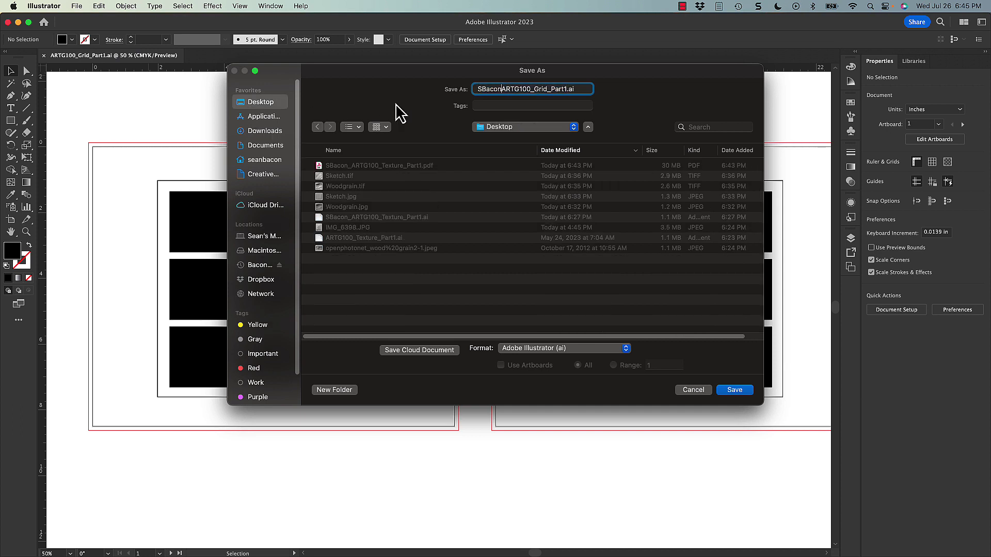
{"action": "type", "text": "_"}
{"action": "key", "text": "Return"}
{"action": "key", "text": "Return"}
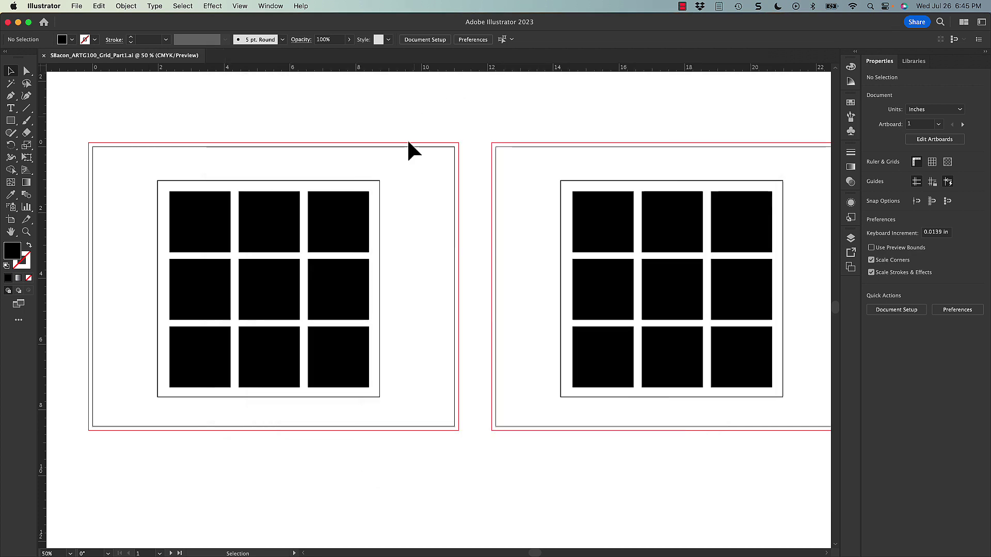
Fill the top-right small square of the first artboard's upper-right block with a medium green
{"action": "left_click_drag", "start_coordinate": [424, 166], "coordinate": [478, 171]}
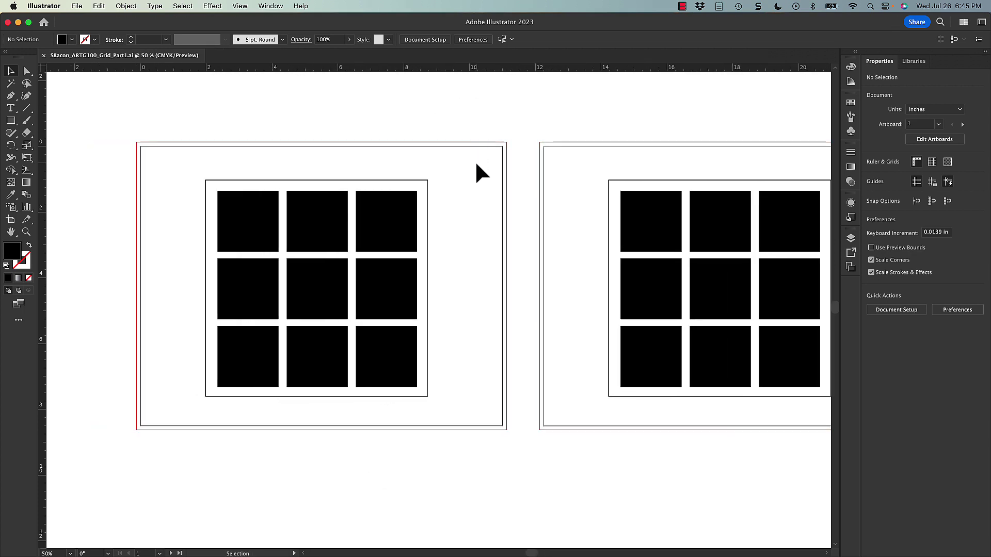
{"action": "left_click", "coordinate": [409, 207]}
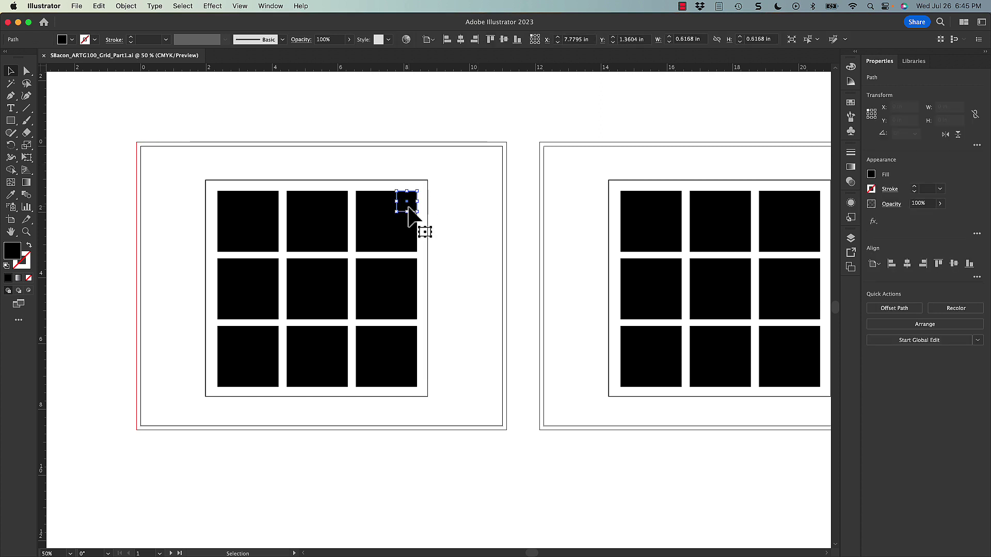
{"action": "double_click", "coordinate": [12, 253]}
{"action": "left_click_drag", "start_coordinate": [624, 230], "coordinate": [632, 177]}
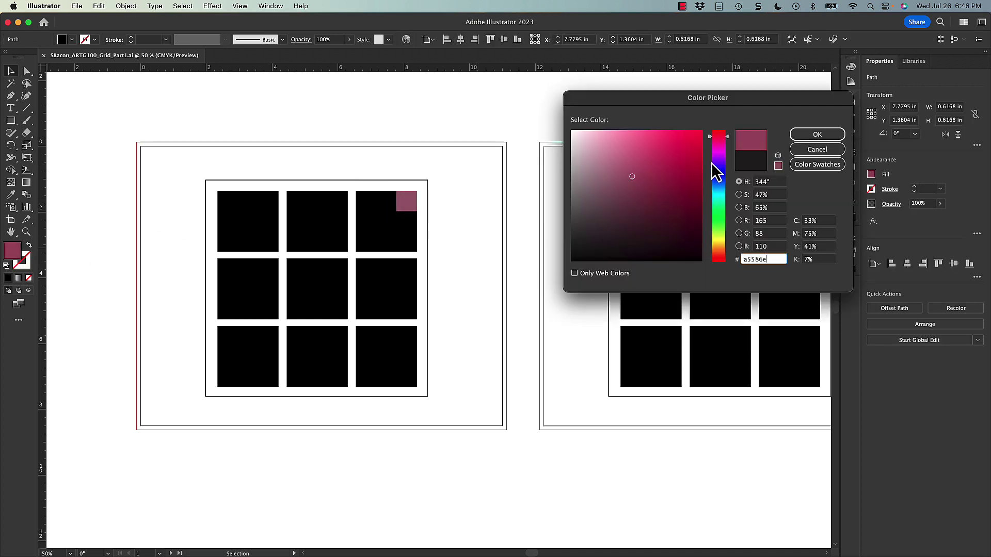
{"action": "left_click", "coordinate": [715, 209]}
{"action": "left_click", "coordinate": [816, 134]}
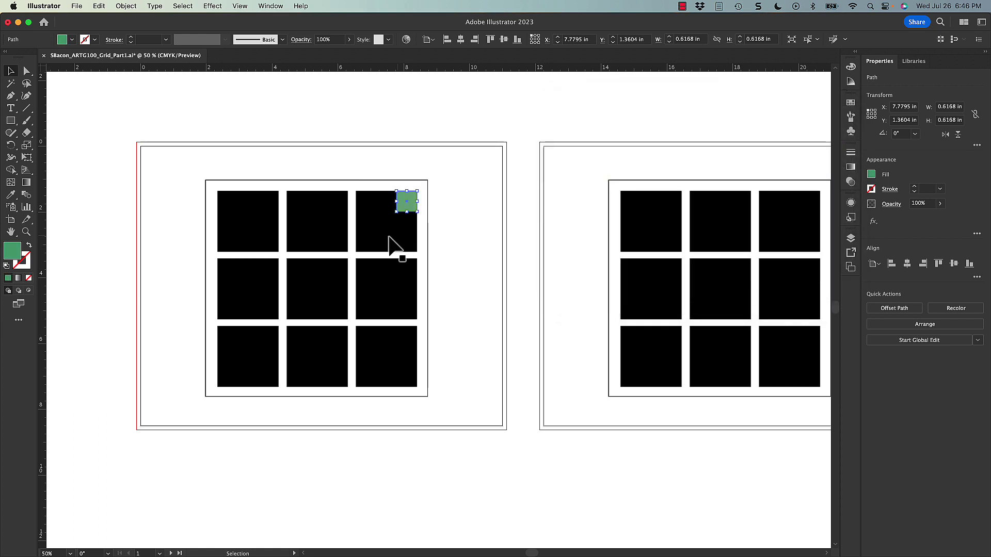
Fill the bottom-middle small square of the first artboard's upper-right block with purple bb44e2
{"action": "left_click", "coordinate": [389, 242]}
{"action": "double_click", "coordinate": [12, 253]}
{"action": "left_click_drag", "start_coordinate": [659, 215], "coordinate": [663, 145]}
{"action": "left_click", "coordinate": [721, 152]}
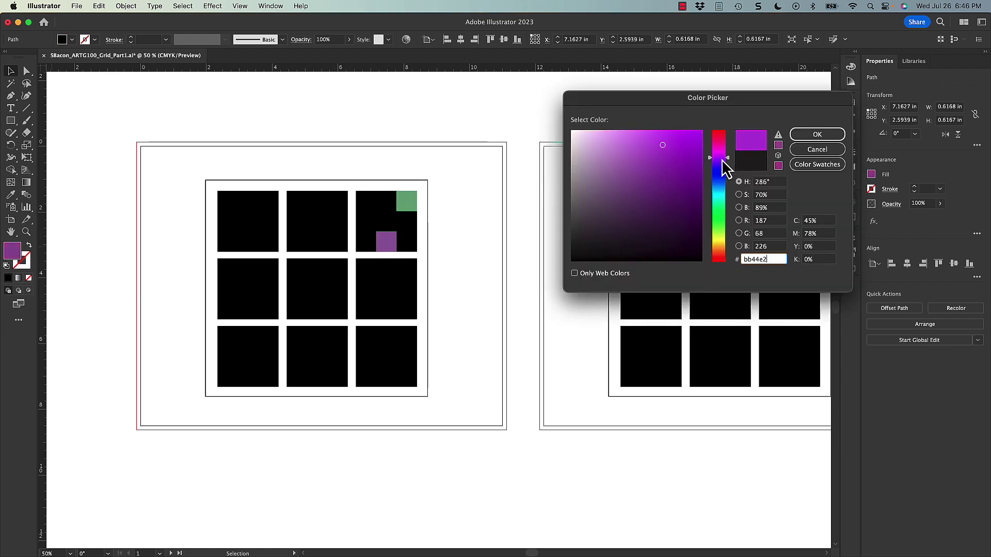
{"action": "left_click", "coordinate": [809, 137]}
Fill the top-middle small square of the first artboard's upper-middle block with a dark maroon
{"action": "left_click", "coordinate": [313, 207]}
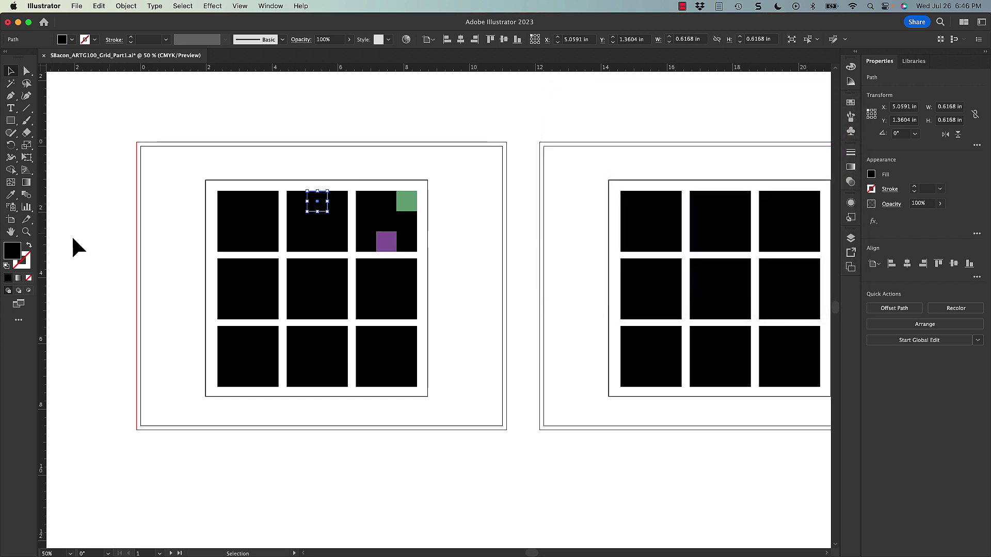
{"action": "double_click", "coordinate": [12, 252]}
{"action": "mouse_move", "coordinate": [668, 185]}
{"action": "left_mouse_down"}
{"action": "mouse_move", "coordinate": [655, 208]}
{"action": "mouse_move", "coordinate": [676, 224]}
{"action": "left_mouse_up"}
{"action": "left_click", "coordinate": [819, 136]}
{"action": "left_click", "coordinate": [500, 208]}
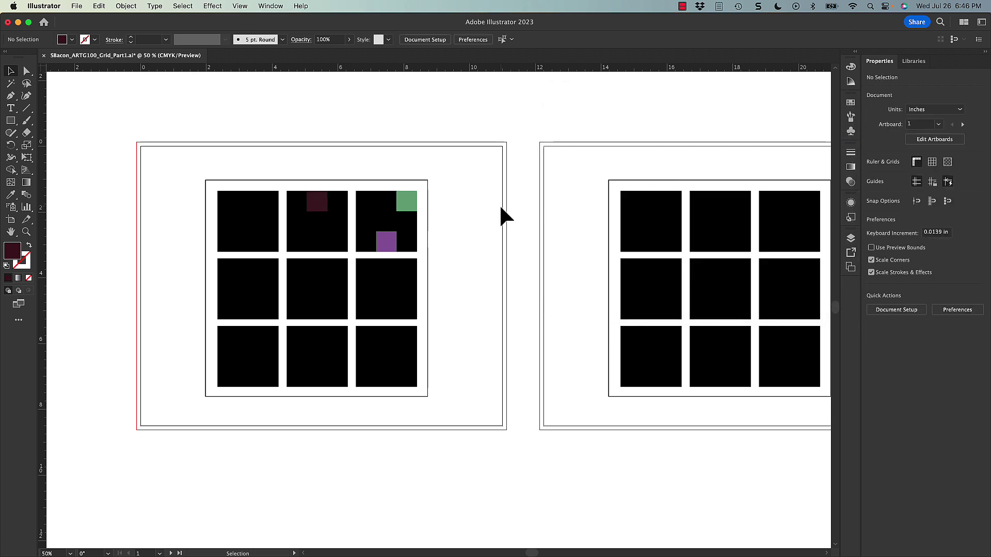
Fill the center small square of the first artboard's upper-right block with a dark gray
{"action": "left_click", "coordinate": [385, 222]}
{"action": "double_click", "coordinate": [14, 253]}
{"action": "left_click_drag", "start_coordinate": [569, 228], "coordinate": [582, 215]}
{"action": "left_click", "coordinate": [817, 134]}
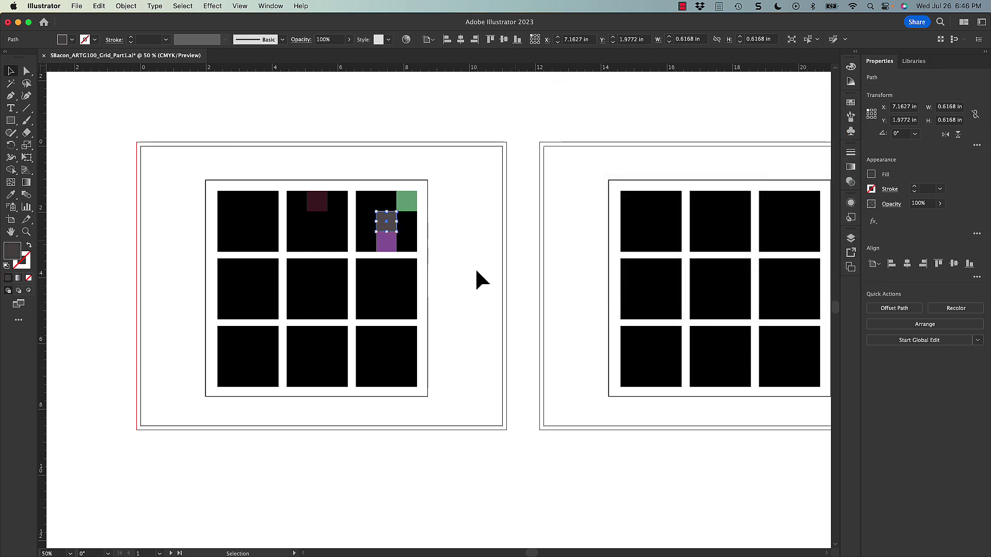
{"action": "left_click", "coordinate": [476, 272]}
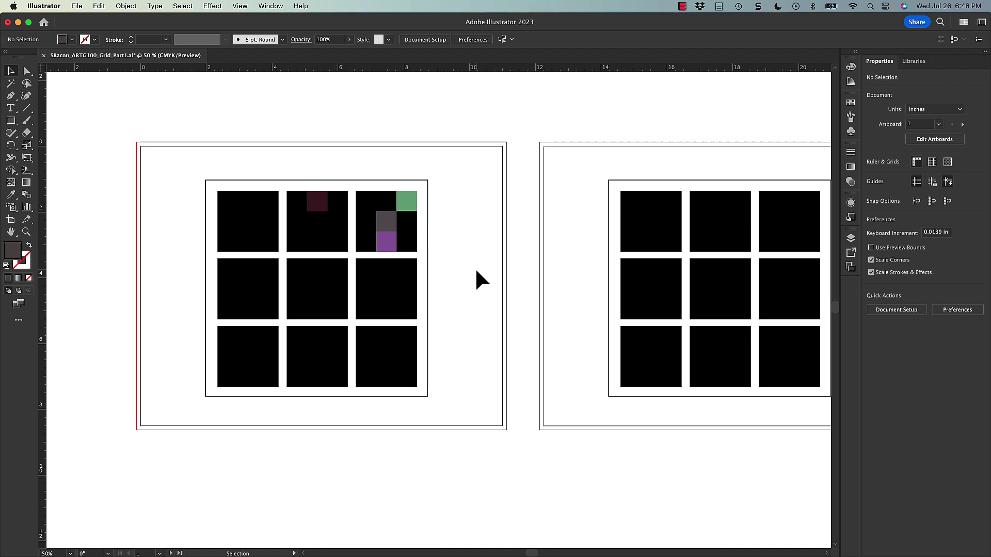
Select all unused swatches in the document and delete them
{"action": "scroll", "coordinate": [334, 309], "scroll_direction": "up", "scroll_amount": 1}
{"action": "scroll", "coordinate": [334, 309], "scroll_direction": "right", "scroll_amount": 1}
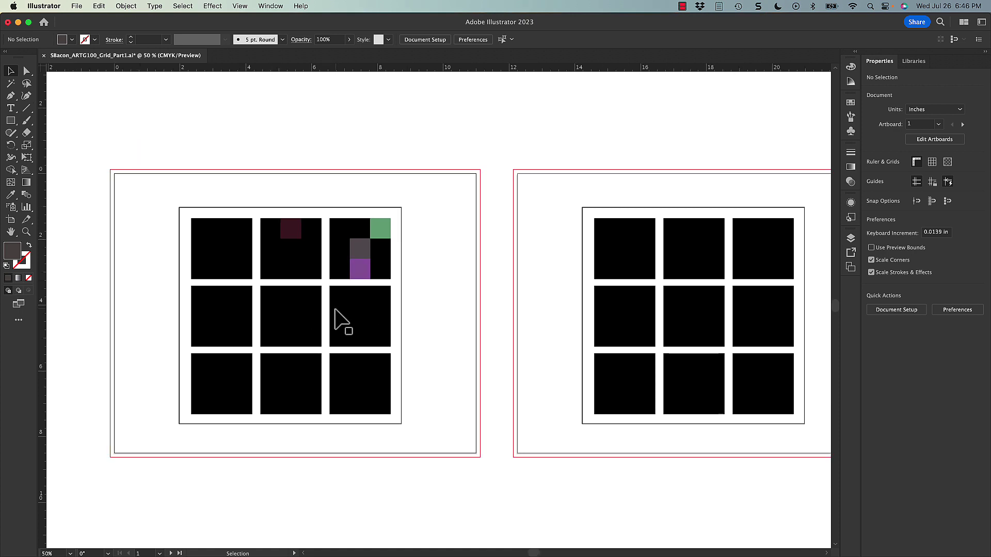
{"action": "left_click", "coordinate": [850, 105]}
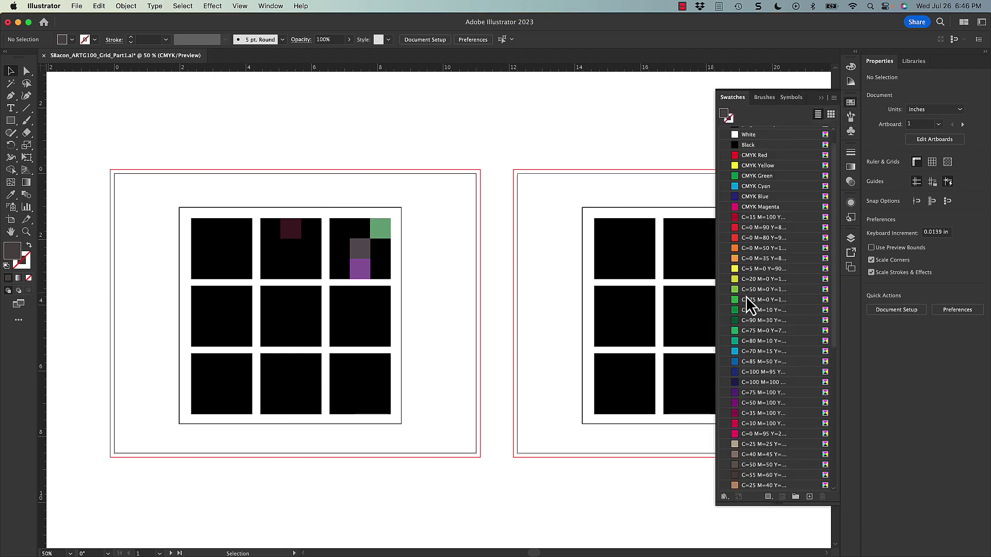
{"action": "scroll", "coordinate": [745, 296], "scroll_direction": "up", "scroll_amount": 2}
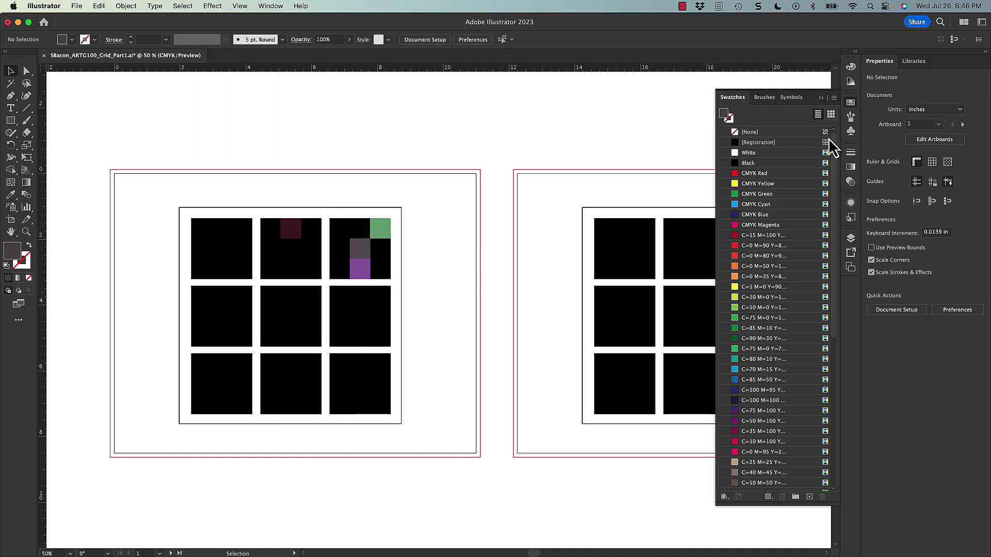
{"action": "left_click", "coordinate": [834, 98]}
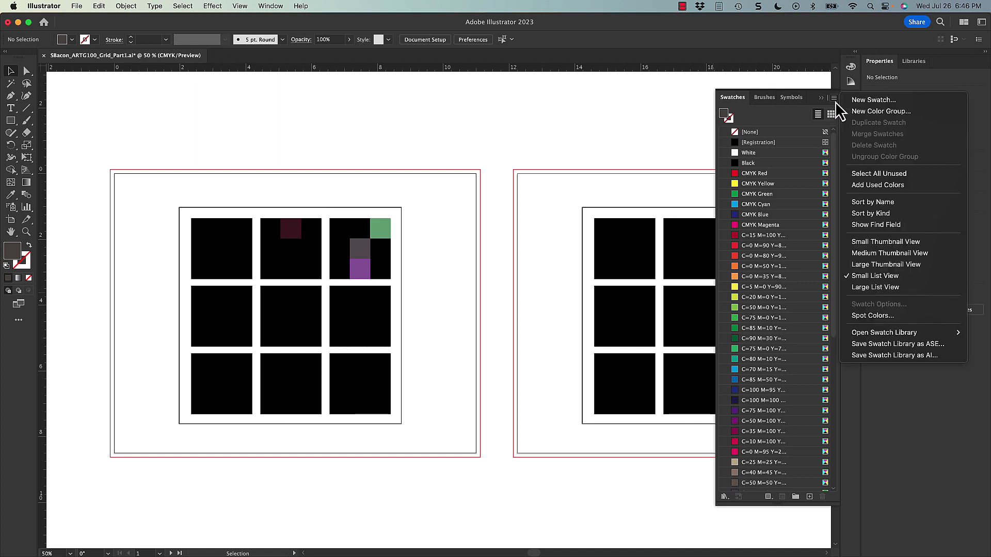
{"action": "left_click", "coordinate": [878, 174]}
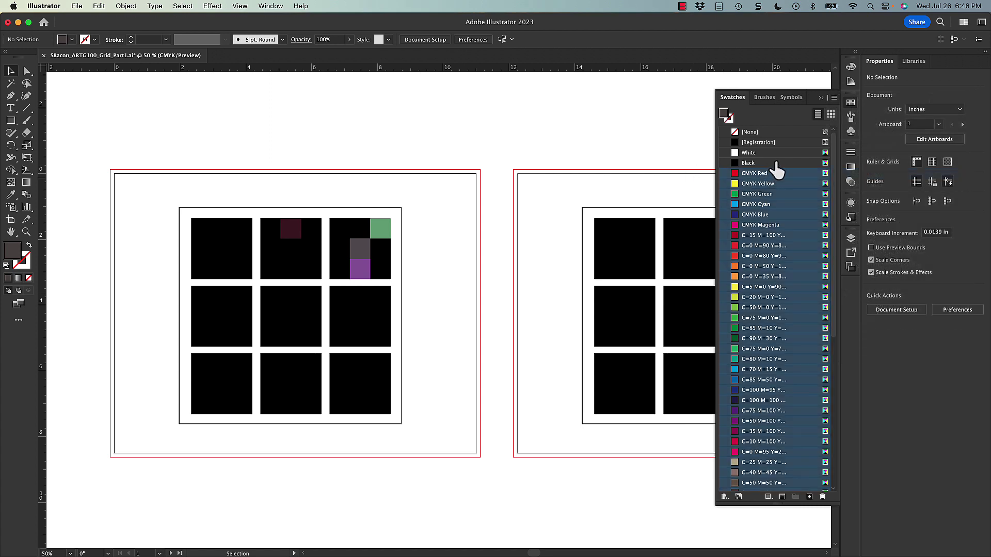
{"action": "left_click", "coordinate": [821, 496]}
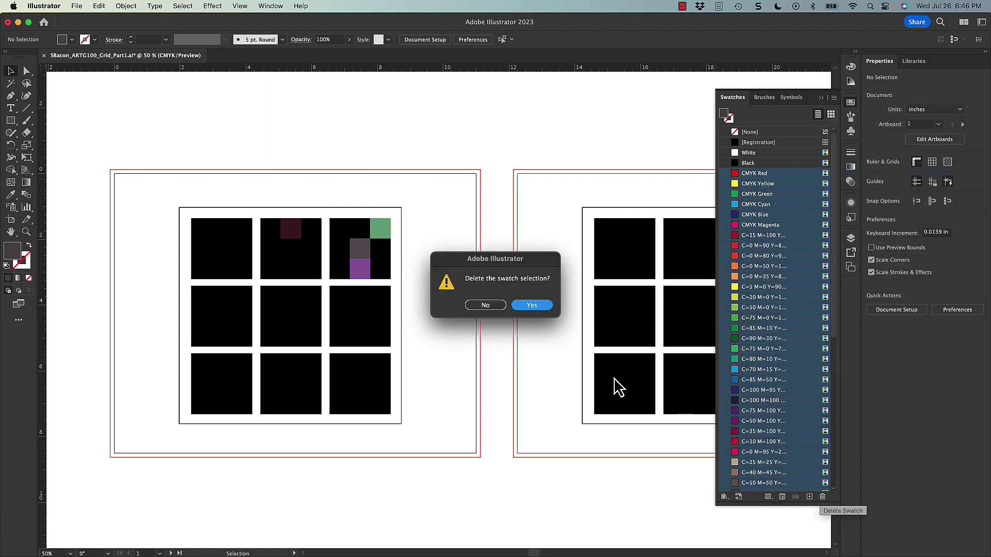
{"action": "left_click", "coordinate": [532, 306]}
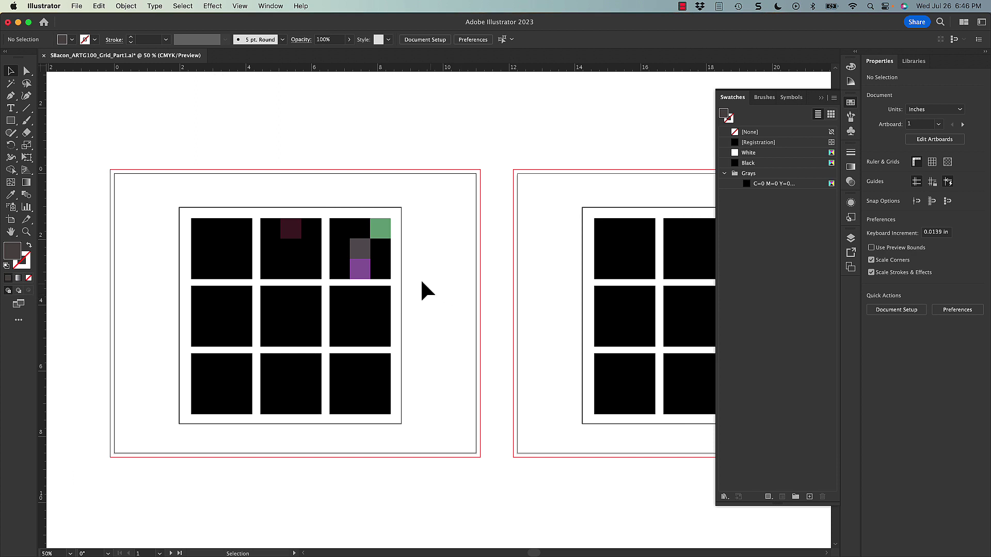
Create a global CMYK process-color swatch from the green square's fill, with cyan set to 72%
{"action": "left_click", "coordinate": [379, 231]}
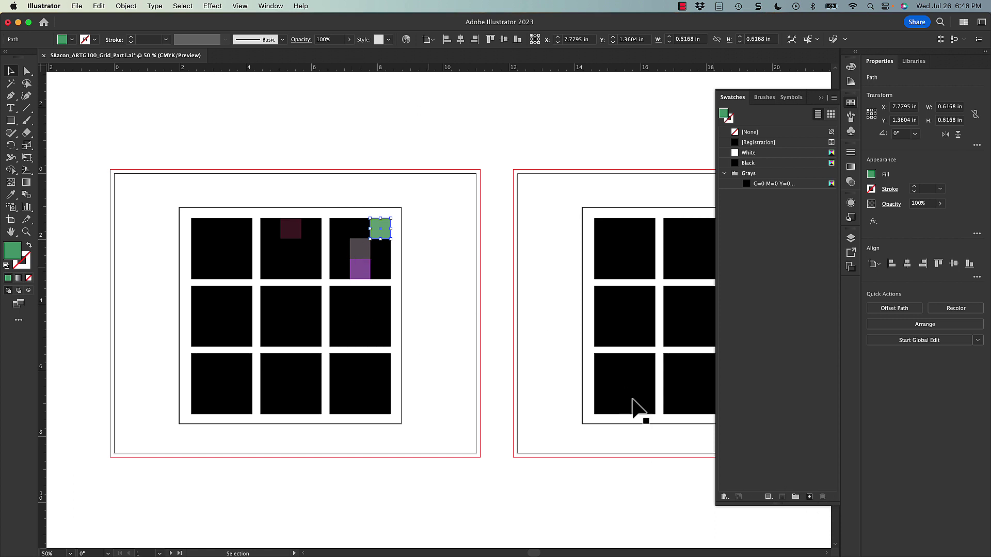
{"action": "left_click", "coordinate": [809, 496]}
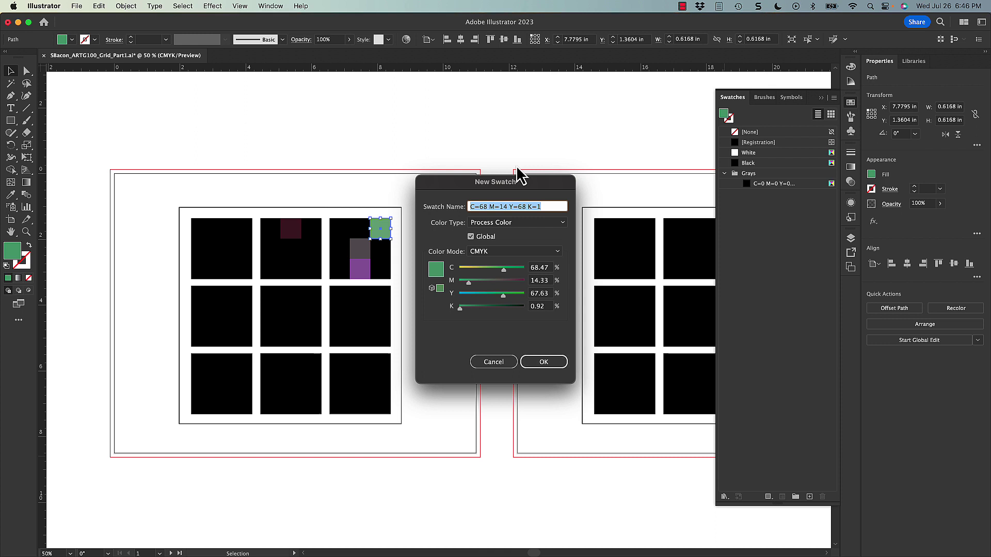
{"action": "left_click_drag", "start_coordinate": [502, 270], "coordinate": [506, 271]}
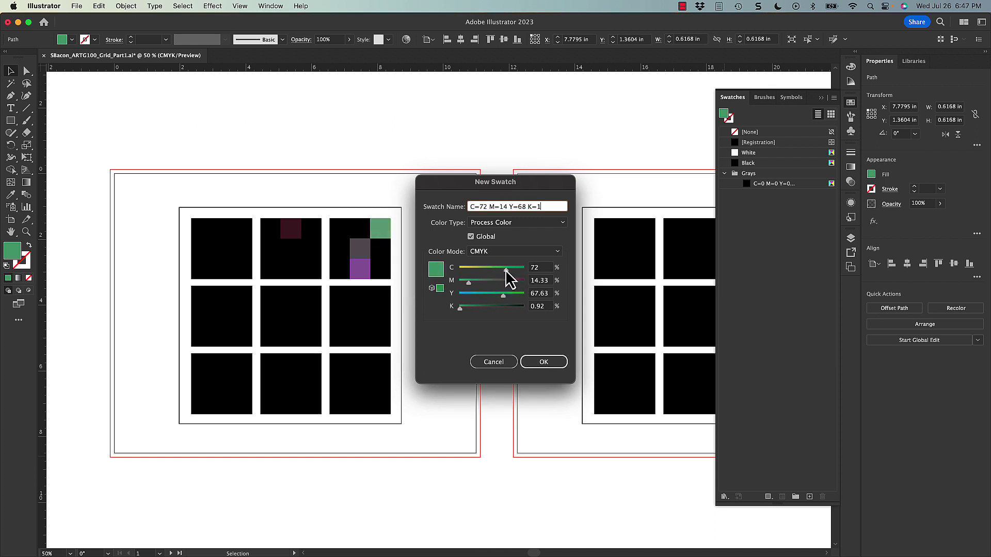
{"action": "left_click", "coordinate": [471, 237]}
{"action": "left_click", "coordinate": [547, 363]}
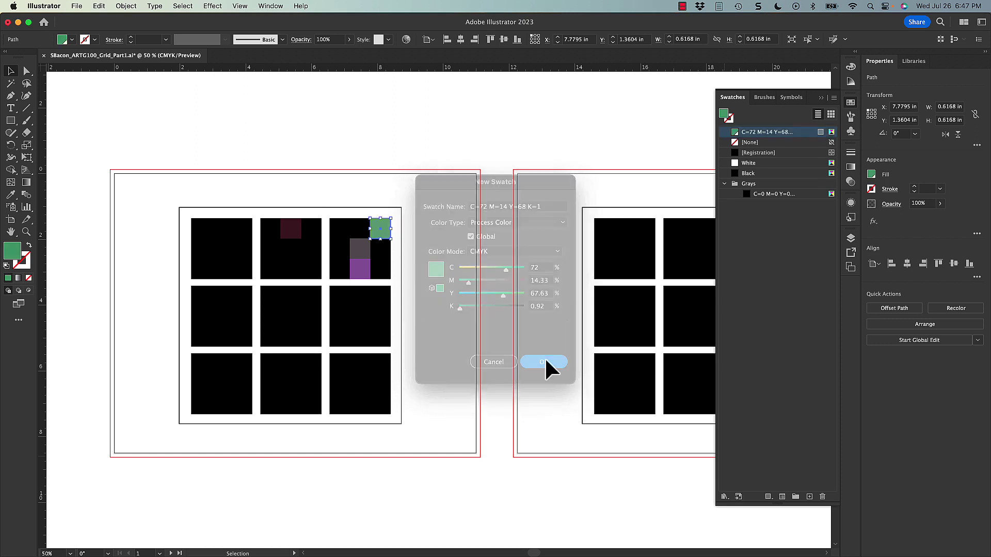
Apply the green global swatch to the center block's center square, lower-left block's middle-right square and middle-left block's top-middle square
{"action": "left_click", "coordinate": [284, 315]}
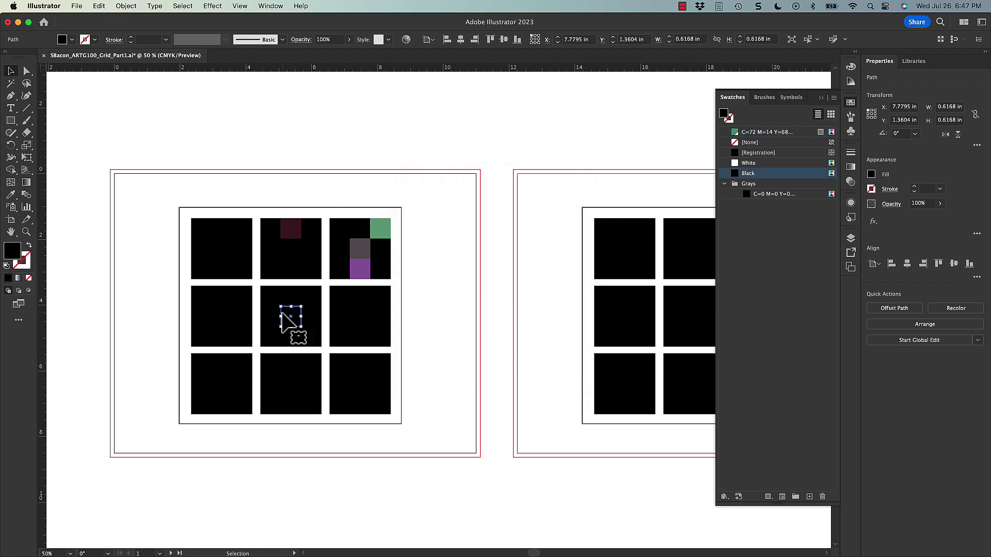
{"action": "left_click", "coordinate": [755, 135]}
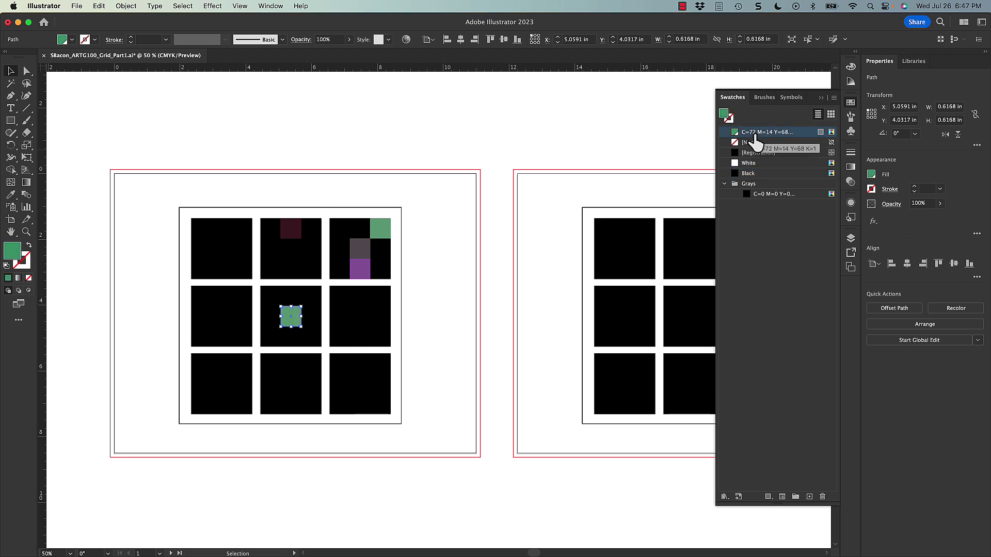
{"action": "left_click", "coordinate": [221, 389]}
{"action": "left_click_drag", "start_coordinate": [222, 389], "coordinate": [246, 390]}
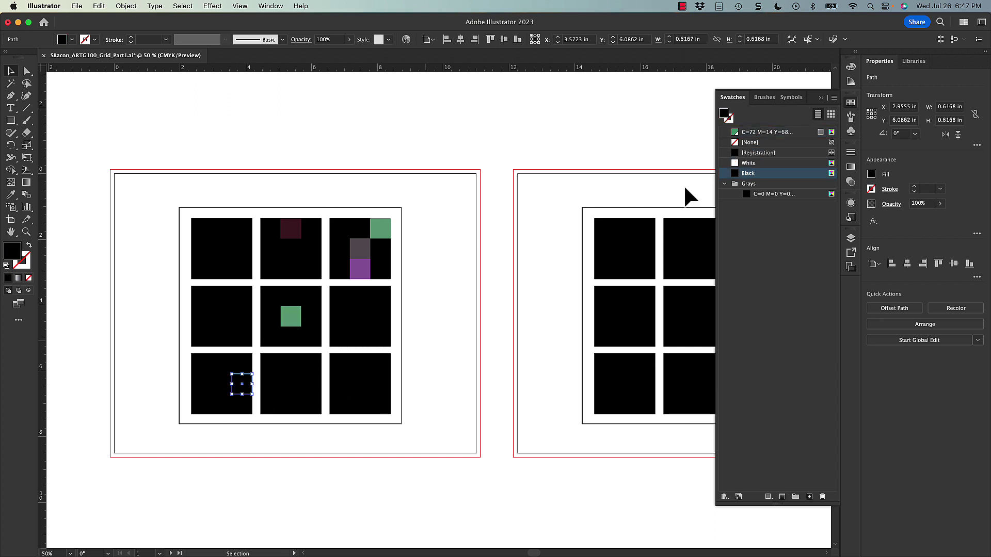
{"action": "left_click", "coordinate": [735, 133]}
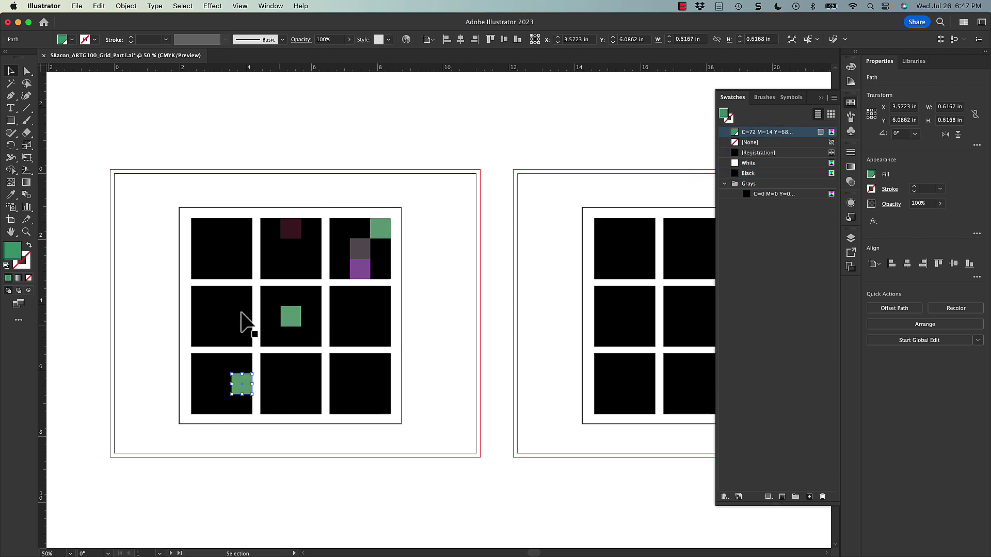
{"action": "left_click", "coordinate": [220, 297]}
{"action": "left_click", "coordinate": [740, 135]}
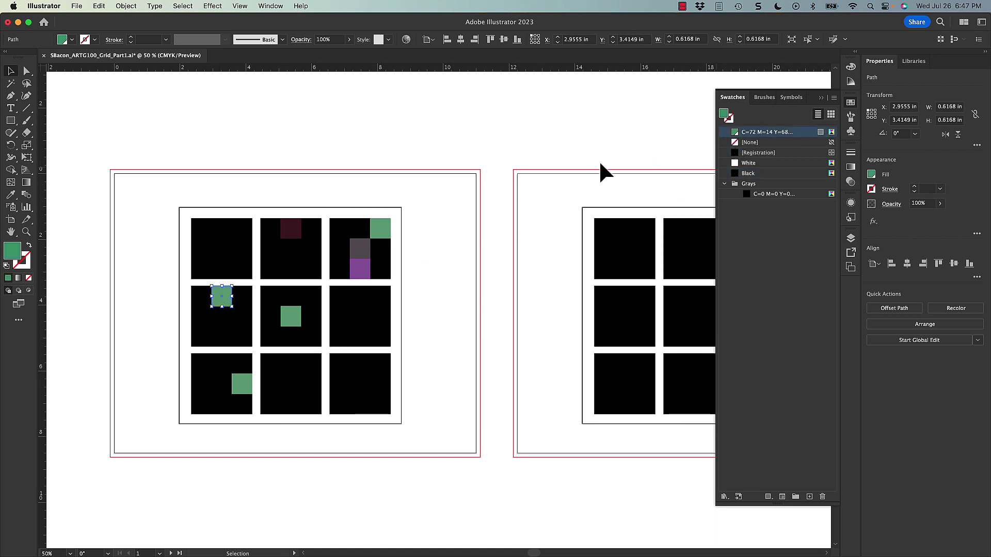
{"action": "left_click", "coordinate": [427, 183]}
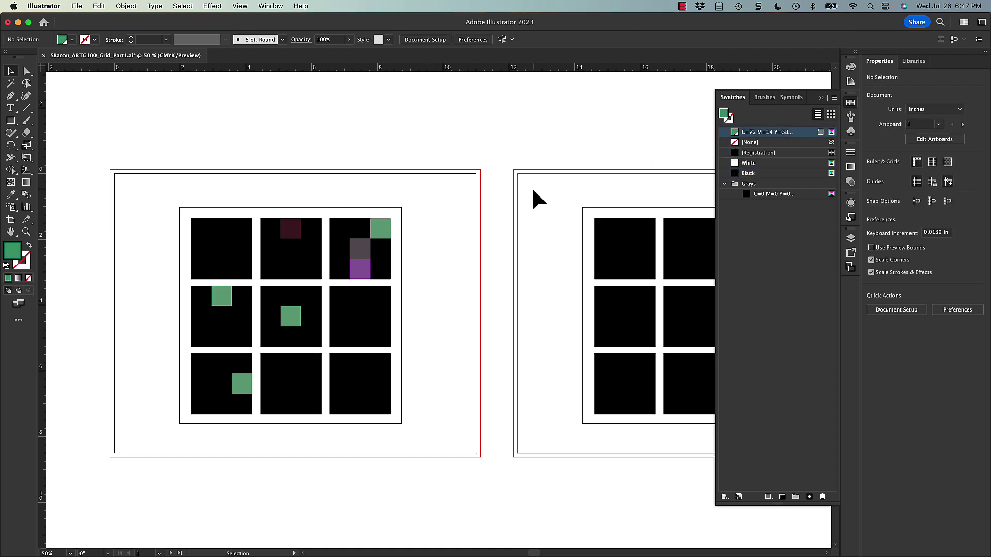
Preview the green global swatch with cyan at 9%, magenta at 75% and black at 33%, and discard the changes
{"action": "double_click", "coordinate": [746, 134]}
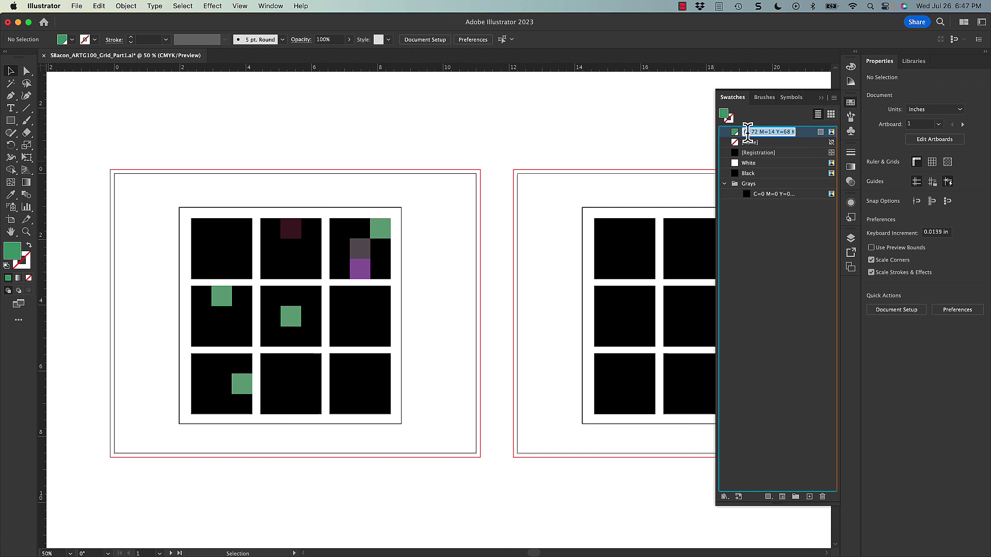
{"action": "double_click", "coordinate": [736, 133]}
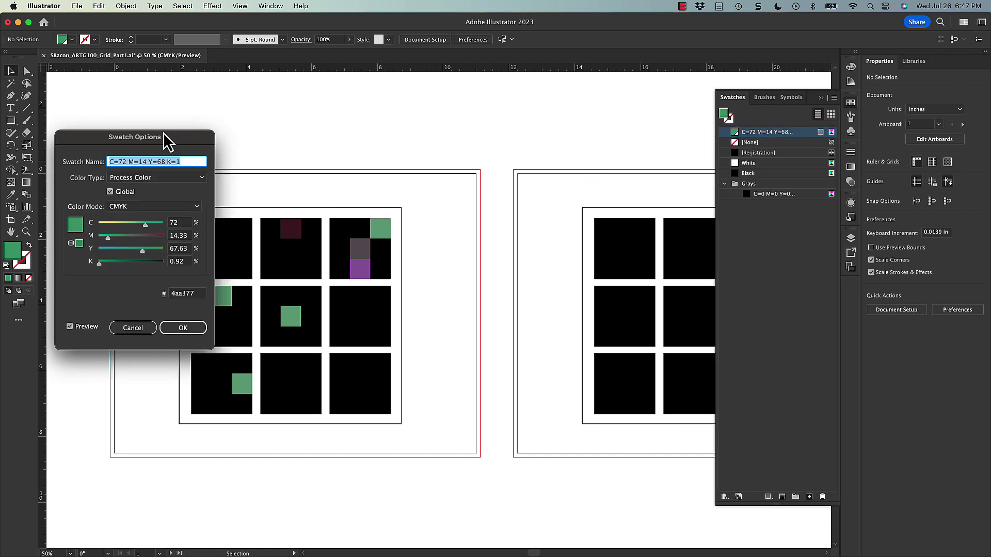
{"action": "left_click_drag", "start_coordinate": [165, 141], "coordinate": [533, 142]}
{"action": "left_click_drag", "start_coordinate": [491, 226], "coordinate": [473, 227]}
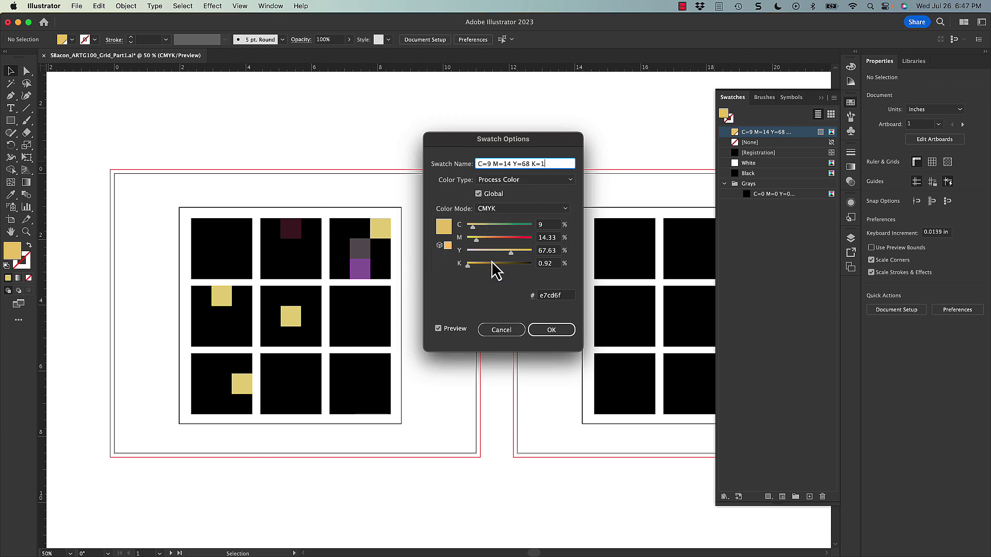
{"action": "left_click", "coordinate": [488, 264]}
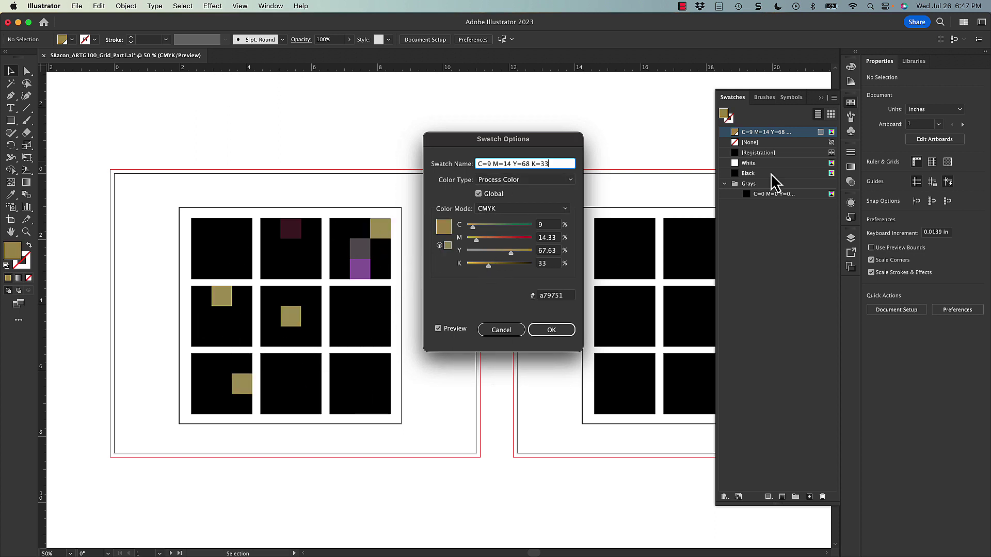
{"action": "mouse_move", "coordinate": [508, 240]}
{"action": "left_mouse_down"}
{"action": "mouse_move", "coordinate": [467, 239]}
{"action": "mouse_move", "coordinate": [513, 243]}
{"action": "left_mouse_up"}
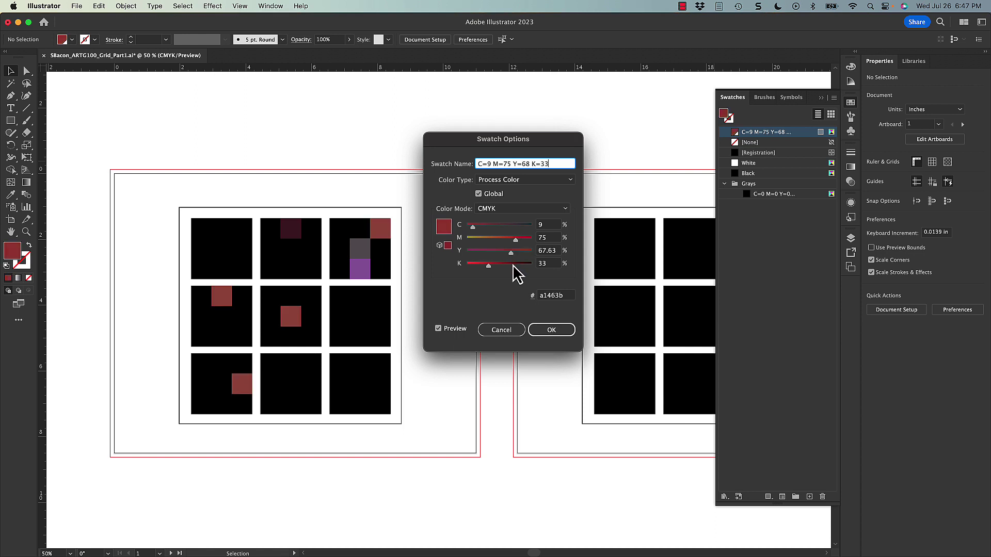
{"action": "left_click", "coordinate": [546, 335]}
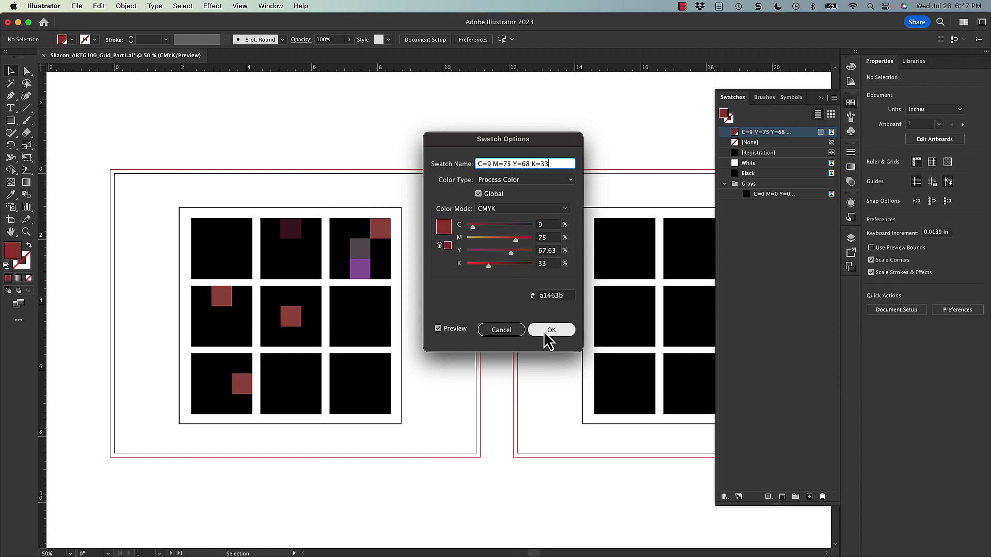
{"action": "left_click", "coordinate": [505, 332]}
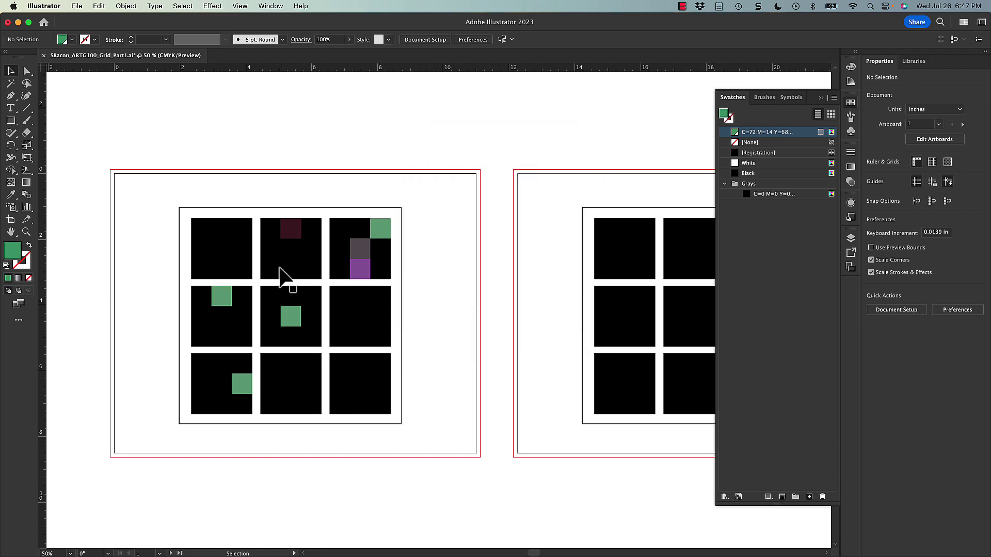
Copy the purple fill to the center squares of the upper-left and top-middle blocks and the middle-right block's lower-left and upper-right squares
{"action": "left_click", "coordinate": [215, 245]}
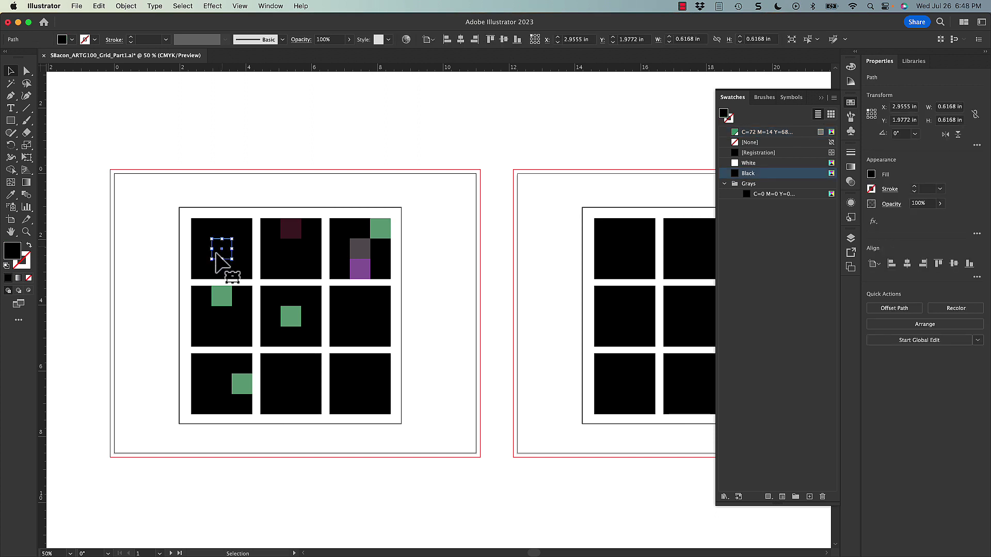
{"action": "left_click", "coordinate": [10, 194]}
{"action": "left_click", "coordinate": [365, 261]}
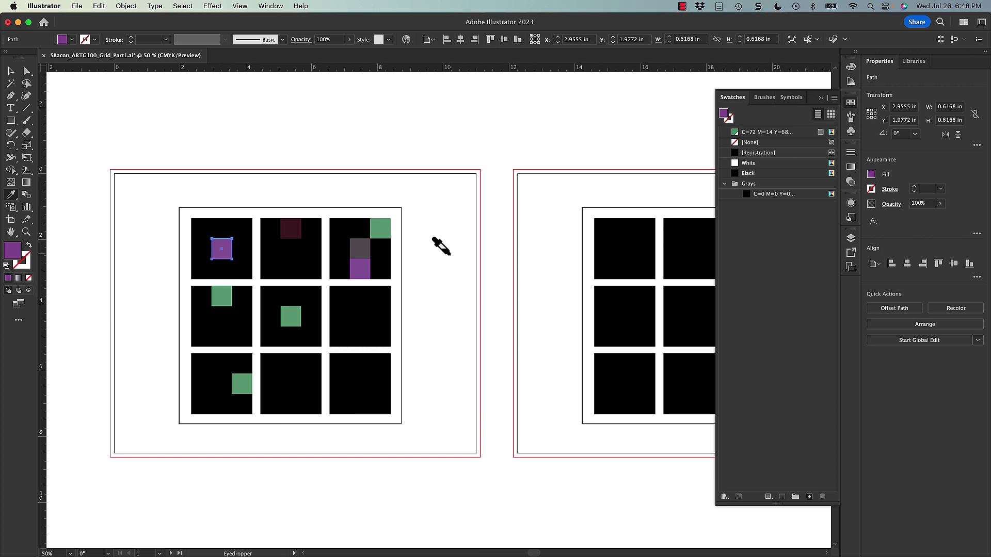
{"action": "left_click", "coordinate": [291, 253], "text": "alt"}
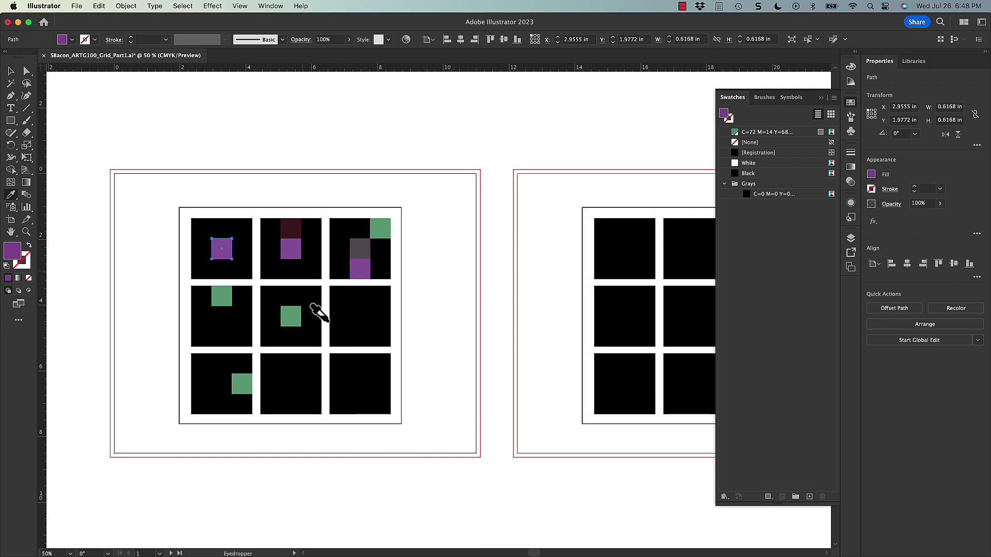
{"action": "left_click", "coordinate": [338, 335], "text": "alt"}
{"action": "left_click", "coordinate": [377, 295], "text": "alt"}
Apply the sampled purple to the lower-right block's lower-right, bottom-middle block's upper-right, lower-left block's top-middle and middle-left block's middle-left squares
{"action": "left_click", "coordinate": [372, 398], "text": "alt"}
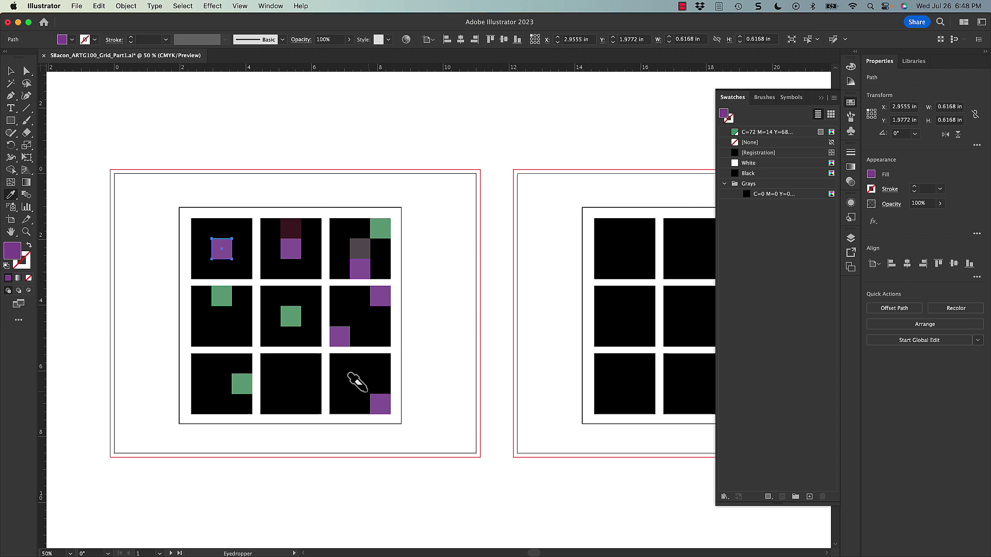
{"action": "left_click", "coordinate": [308, 364], "text": "alt"}
{"action": "left_click", "coordinate": [220, 363], "text": "alt"}
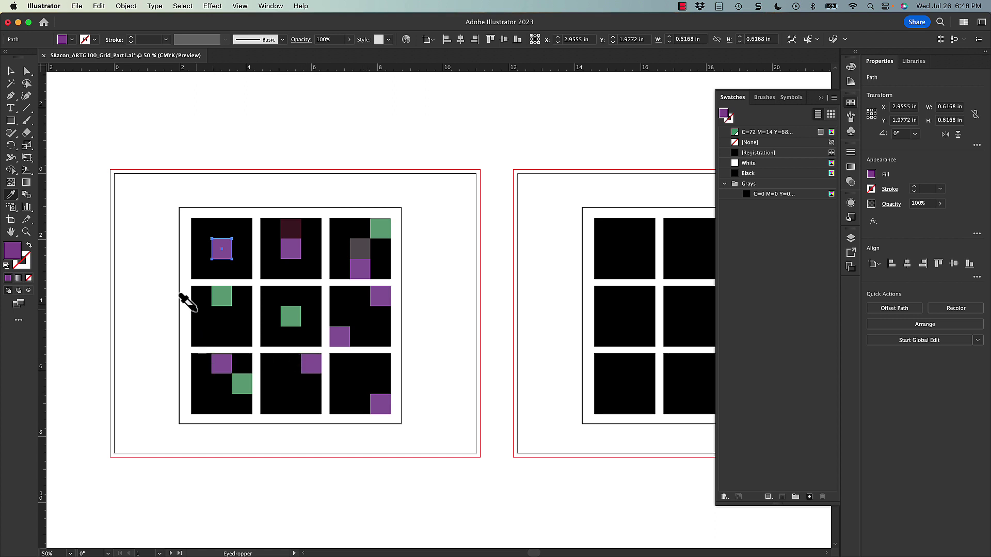
{"action": "left_click", "coordinate": [201, 315], "text": "alt"}
{"action": "key", "text": "v"}
{"action": "left_click", "coordinate": [283, 204]}
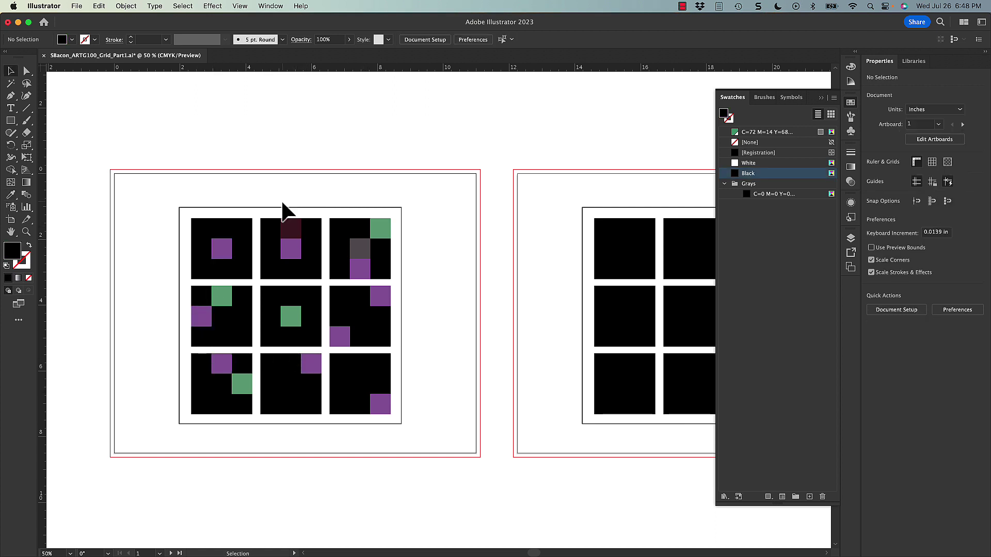
Copy the dark maroon fill to the upper-left block's top-middle square and the top-middle block's lower-left square
{"action": "left_click", "coordinate": [224, 232]}
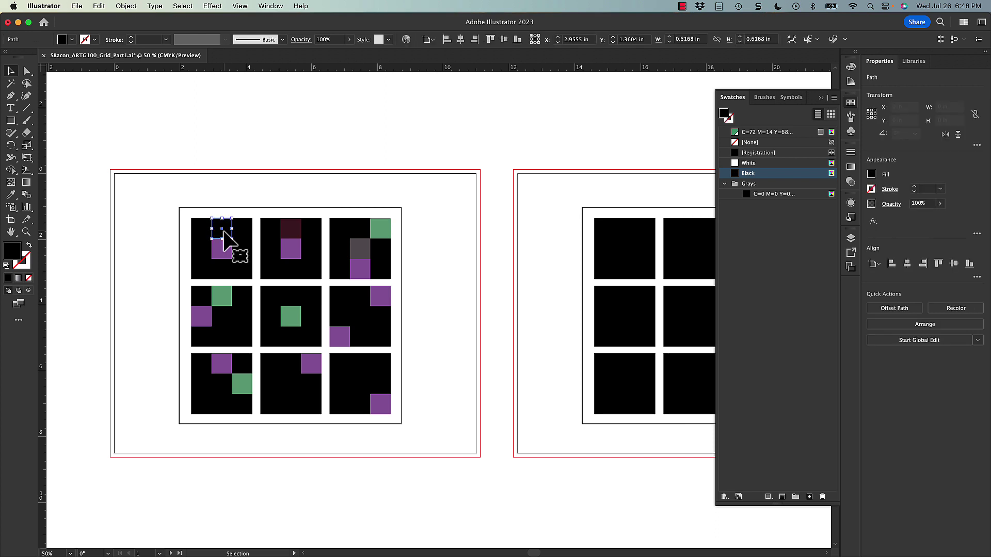
{"action": "key", "text": "i"}
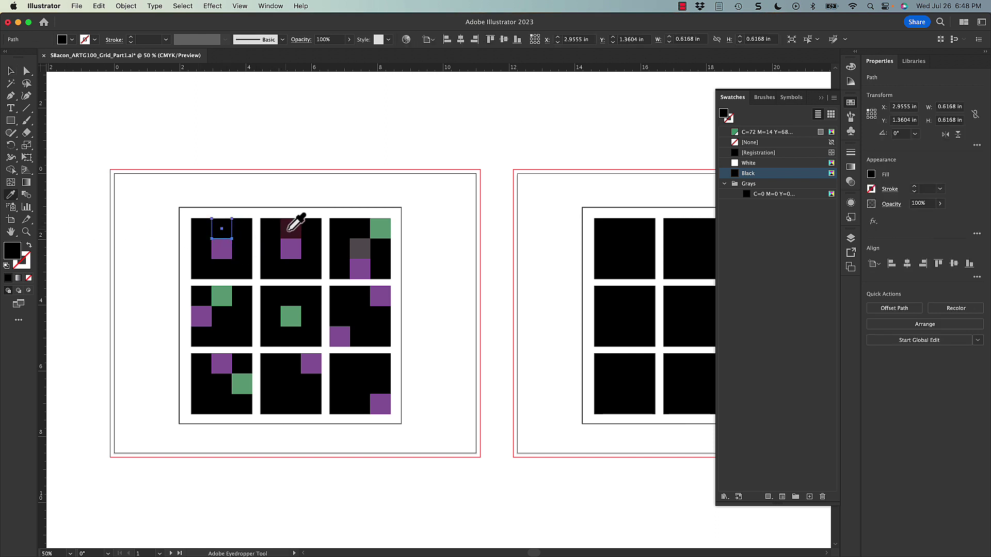
{"action": "left_click", "coordinate": [287, 230]}
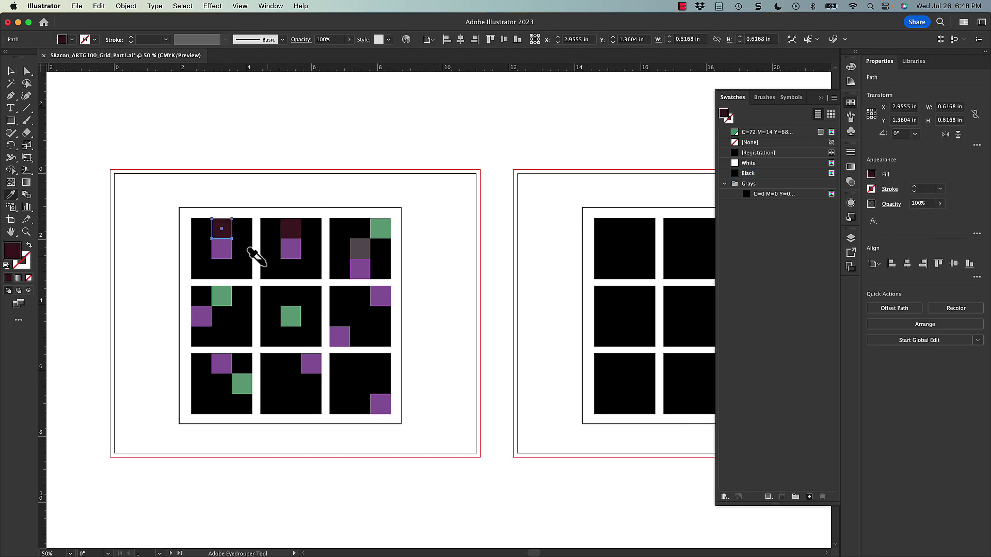
{"action": "left_click", "coordinate": [270, 268], "text": "alt"}
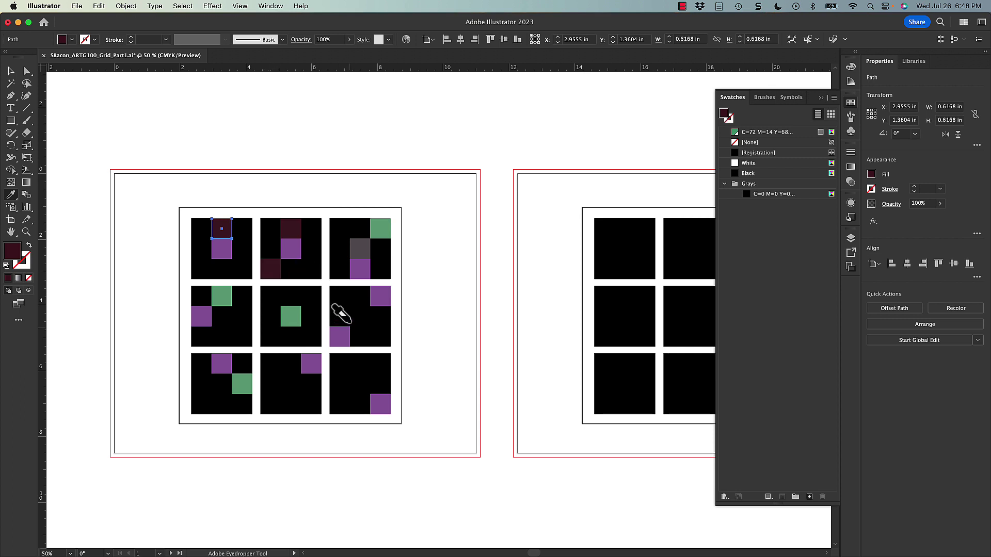
Apply the sampled maroon to the middle-right block's center and lower-right squares and the bottom-middle block's top-middle and lower-right squares
{"action": "left_click", "coordinate": [361, 316], "text": "alt"}
{"action": "left_click", "coordinate": [376, 332], "text": "alt"}
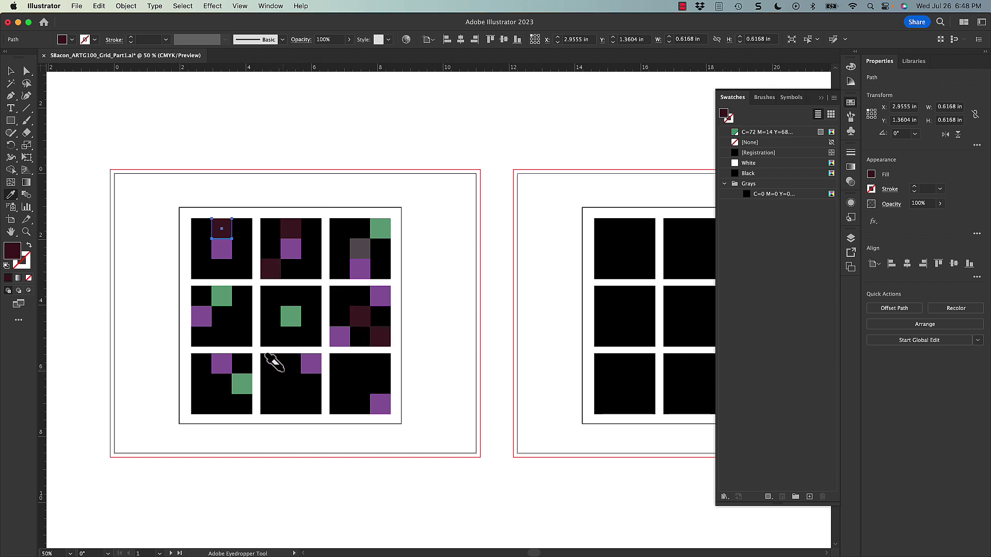
{"action": "left_click", "coordinate": [287, 361], "text": "alt"}
{"action": "left_click", "coordinate": [310, 403], "text": "alt"}
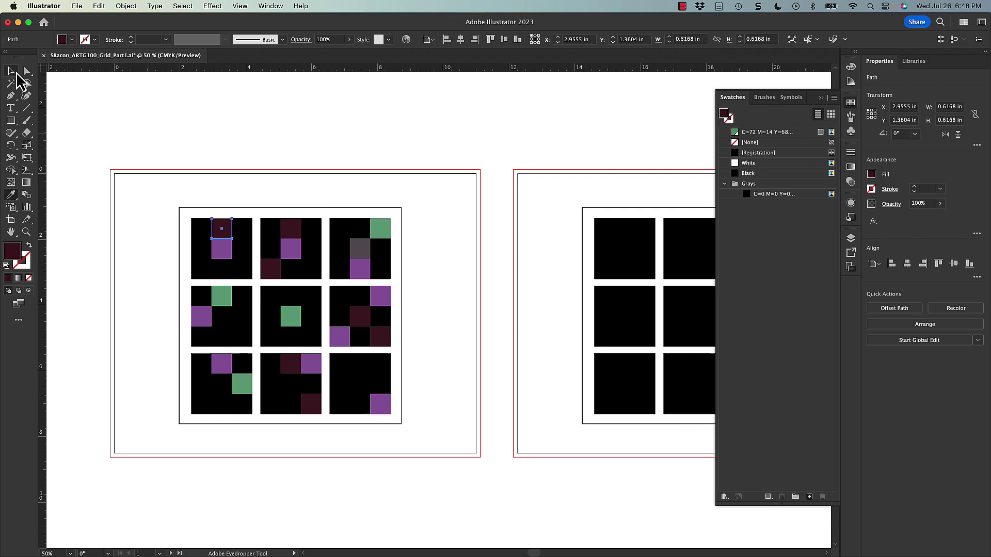
{"action": "left_click", "coordinate": [11, 71]}
{"action": "left_click", "coordinate": [158, 124]}
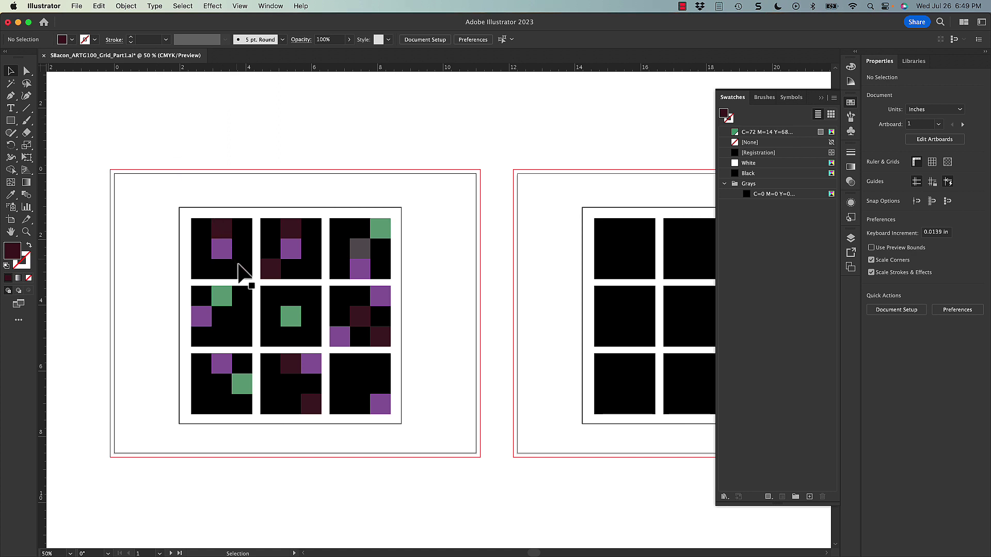
Apply the green global swatch to the middle-left block's whole right column and the upper-left block's middle-right and lower-right squares
{"action": "left_click", "coordinate": [243, 304]}
{"action": "left_click", "coordinate": [243, 332], "text": "shift"}
{"action": "left_click", "coordinate": [242, 315], "text": "shift"}
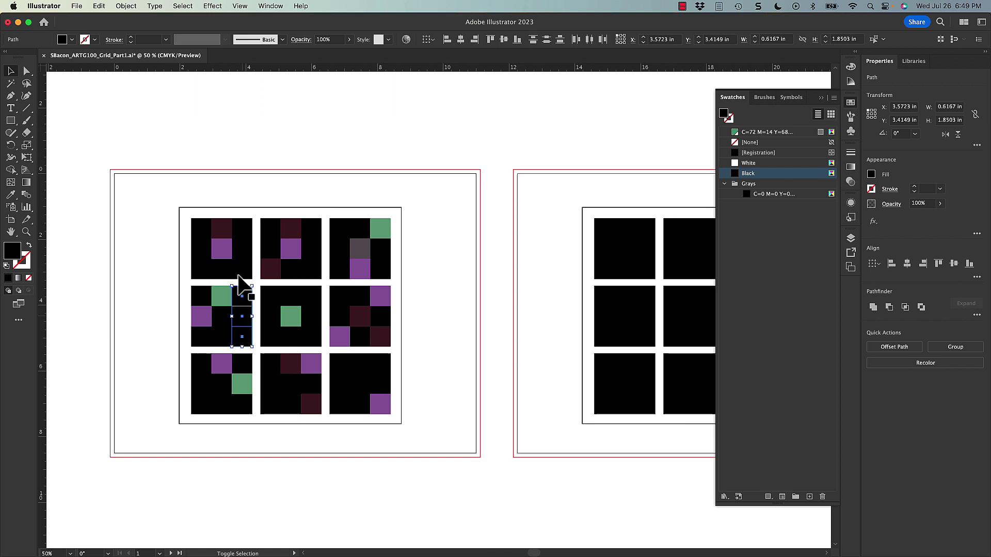
{"action": "left_click", "coordinate": [241, 252], "text": "shift"}
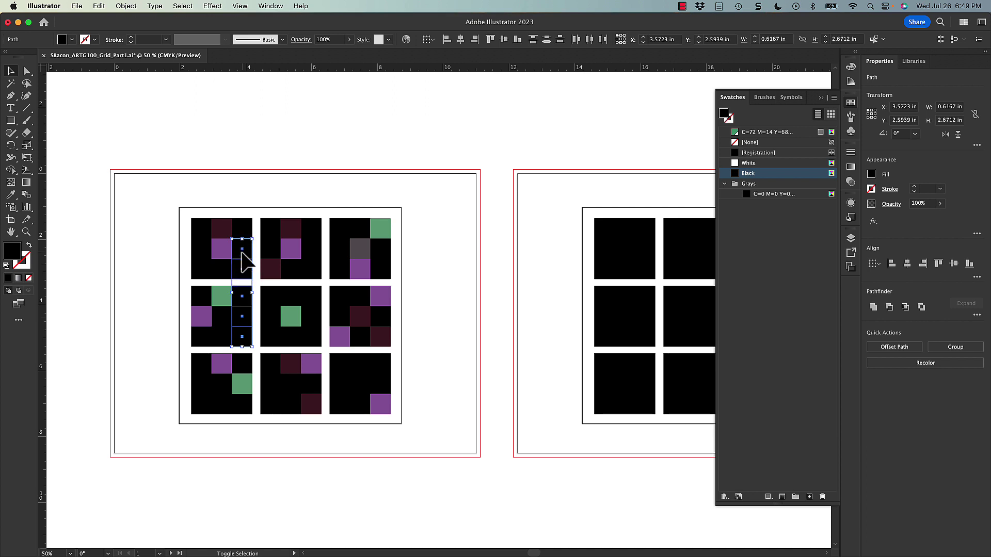
{"action": "left_click", "coordinate": [766, 132]}
{"action": "left_click", "coordinate": [393, 181]}
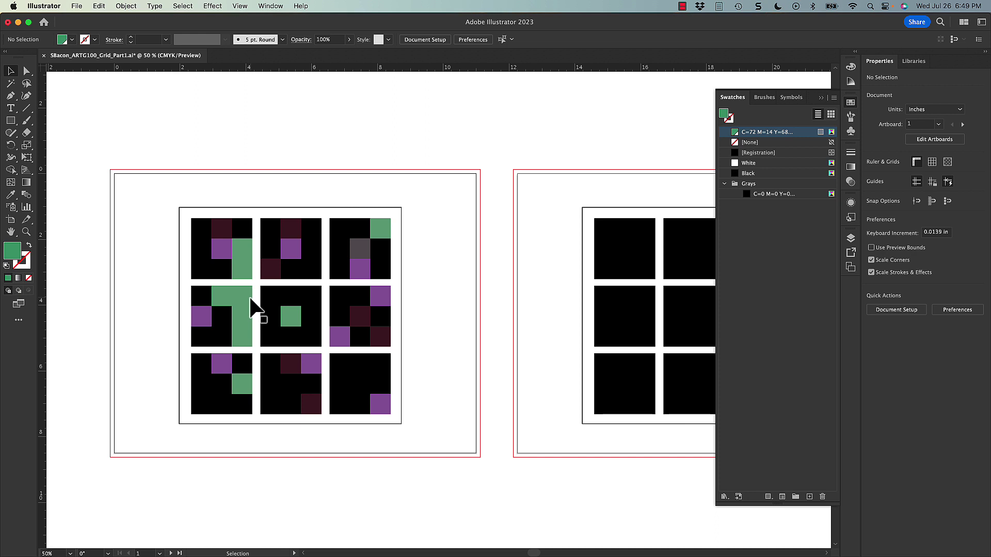
Save all artboards as an Adobe PDF copy of the grid file on the Desktop, using the [Illustrator Default] preset
{"action": "key", "text": "super+minus"}
{"action": "key", "text": "super+minus"}
{"action": "key", "text": "super+minus"}
{"action": "key", "text": "space"}
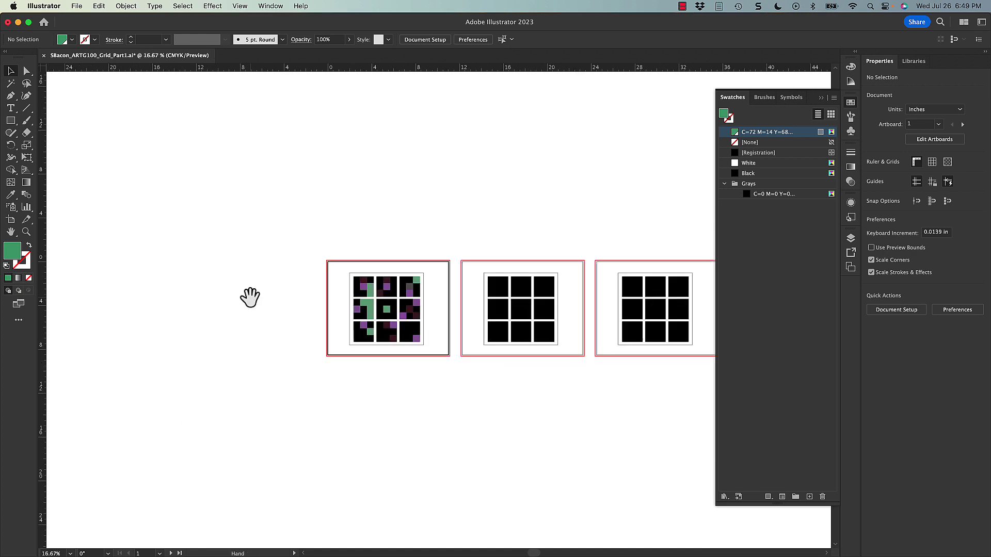
{"action": "left_click_drag", "start_coordinate": [505, 290], "coordinate": [232, 270]}
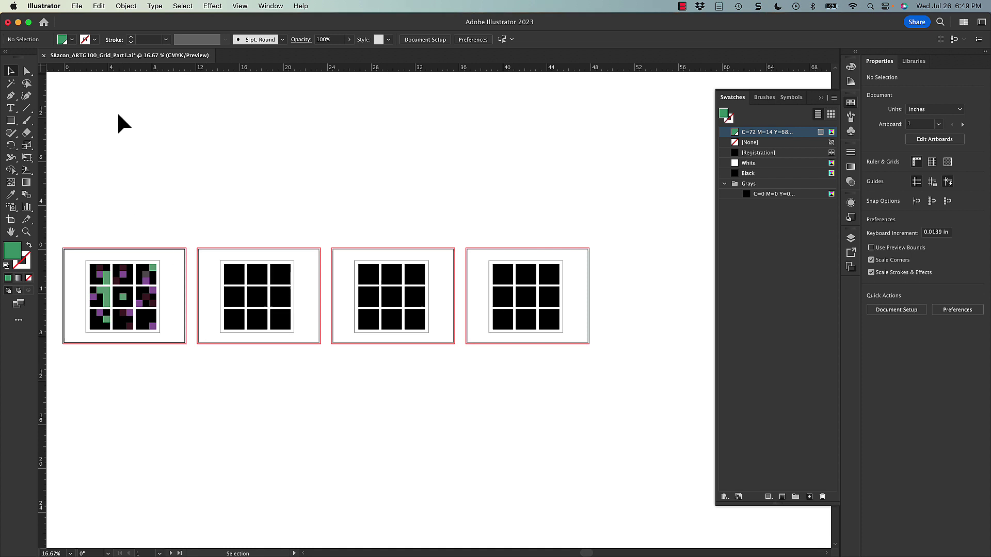
{"action": "left_click", "coordinate": [77, 6]}
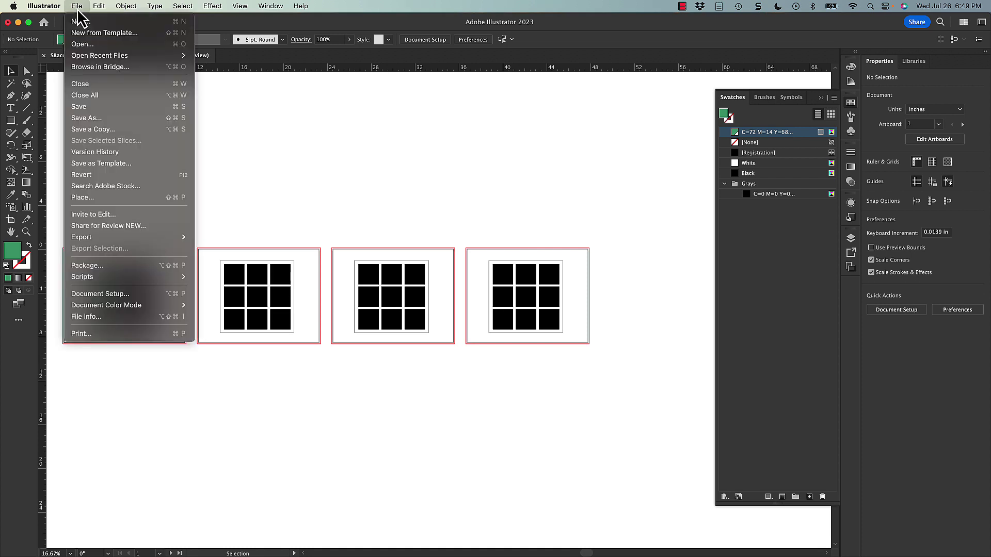
{"action": "left_click", "coordinate": [101, 119]}
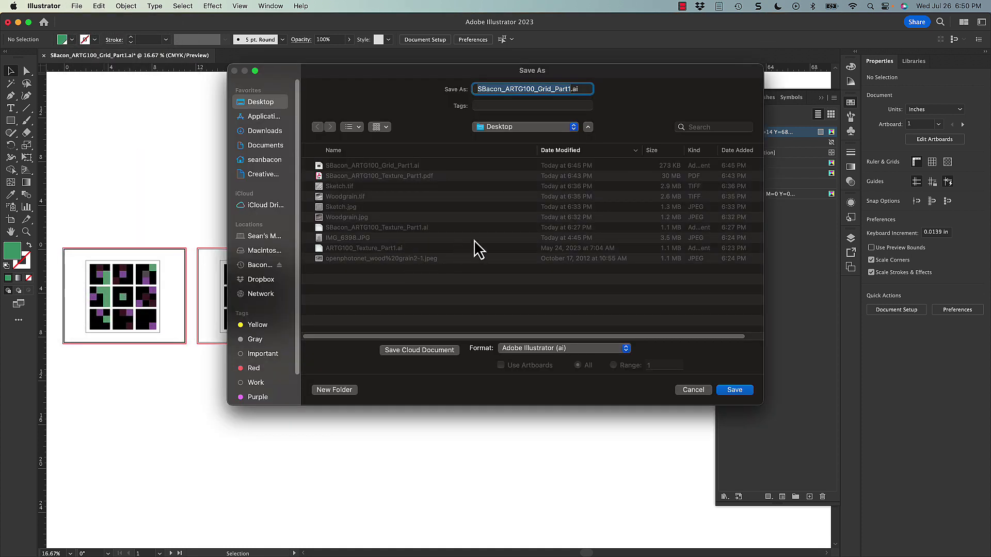
{"action": "left_click", "coordinate": [531, 348]}
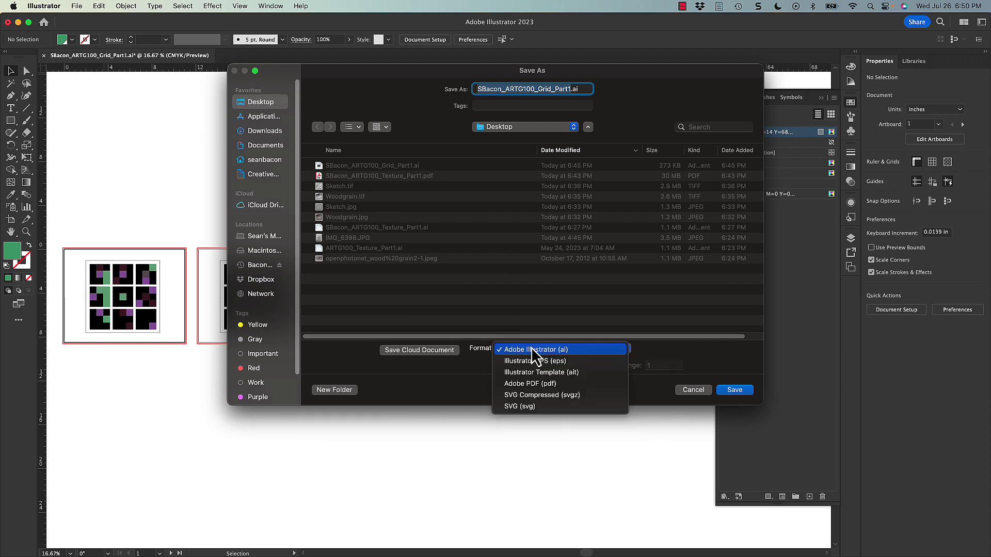
{"action": "left_click", "coordinate": [536, 384]}
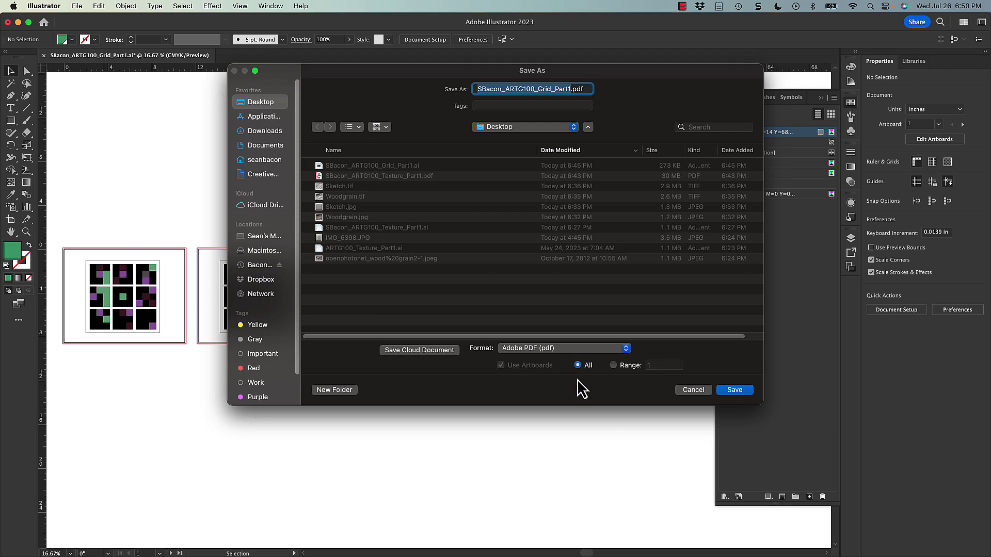
{"action": "left_click", "coordinate": [732, 391]}
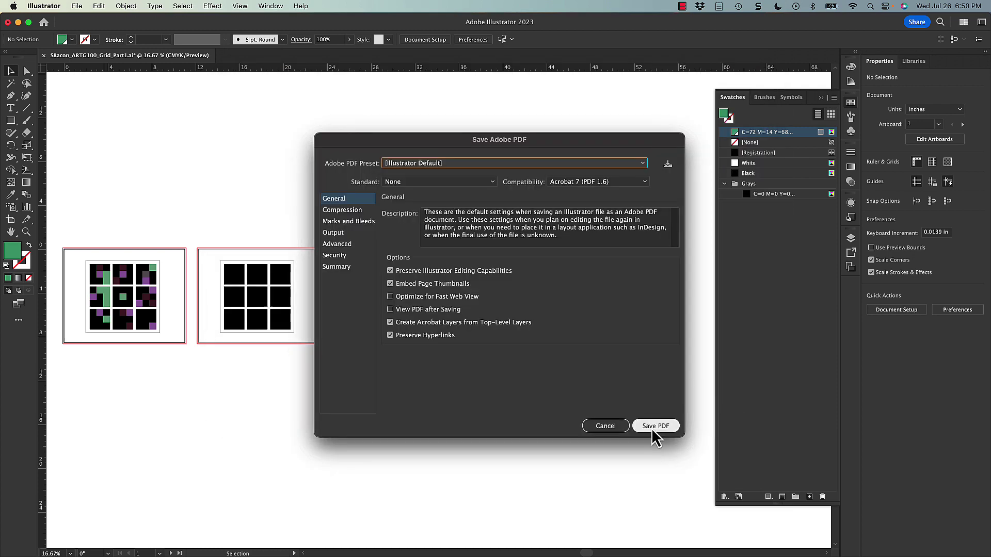
{"action": "left_click", "coordinate": [651, 424]}
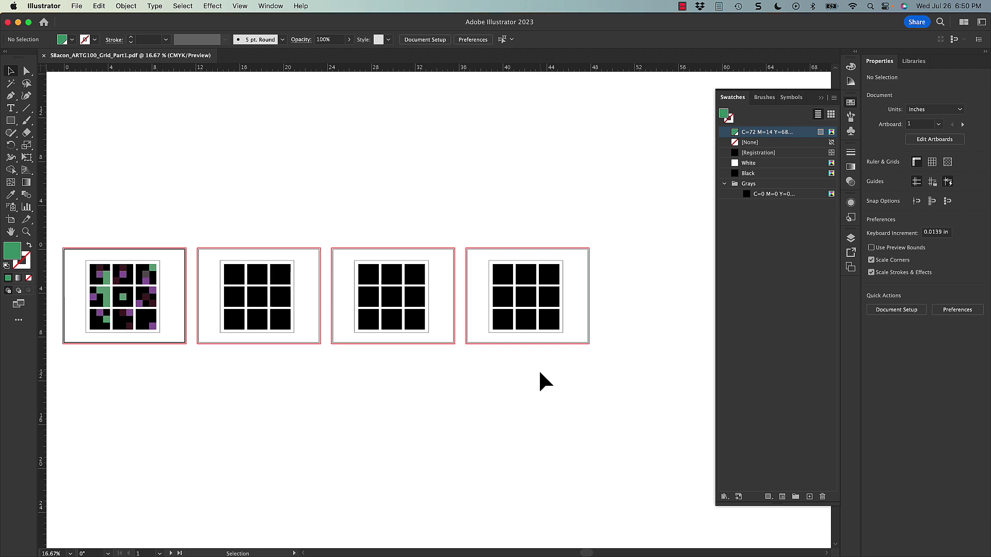